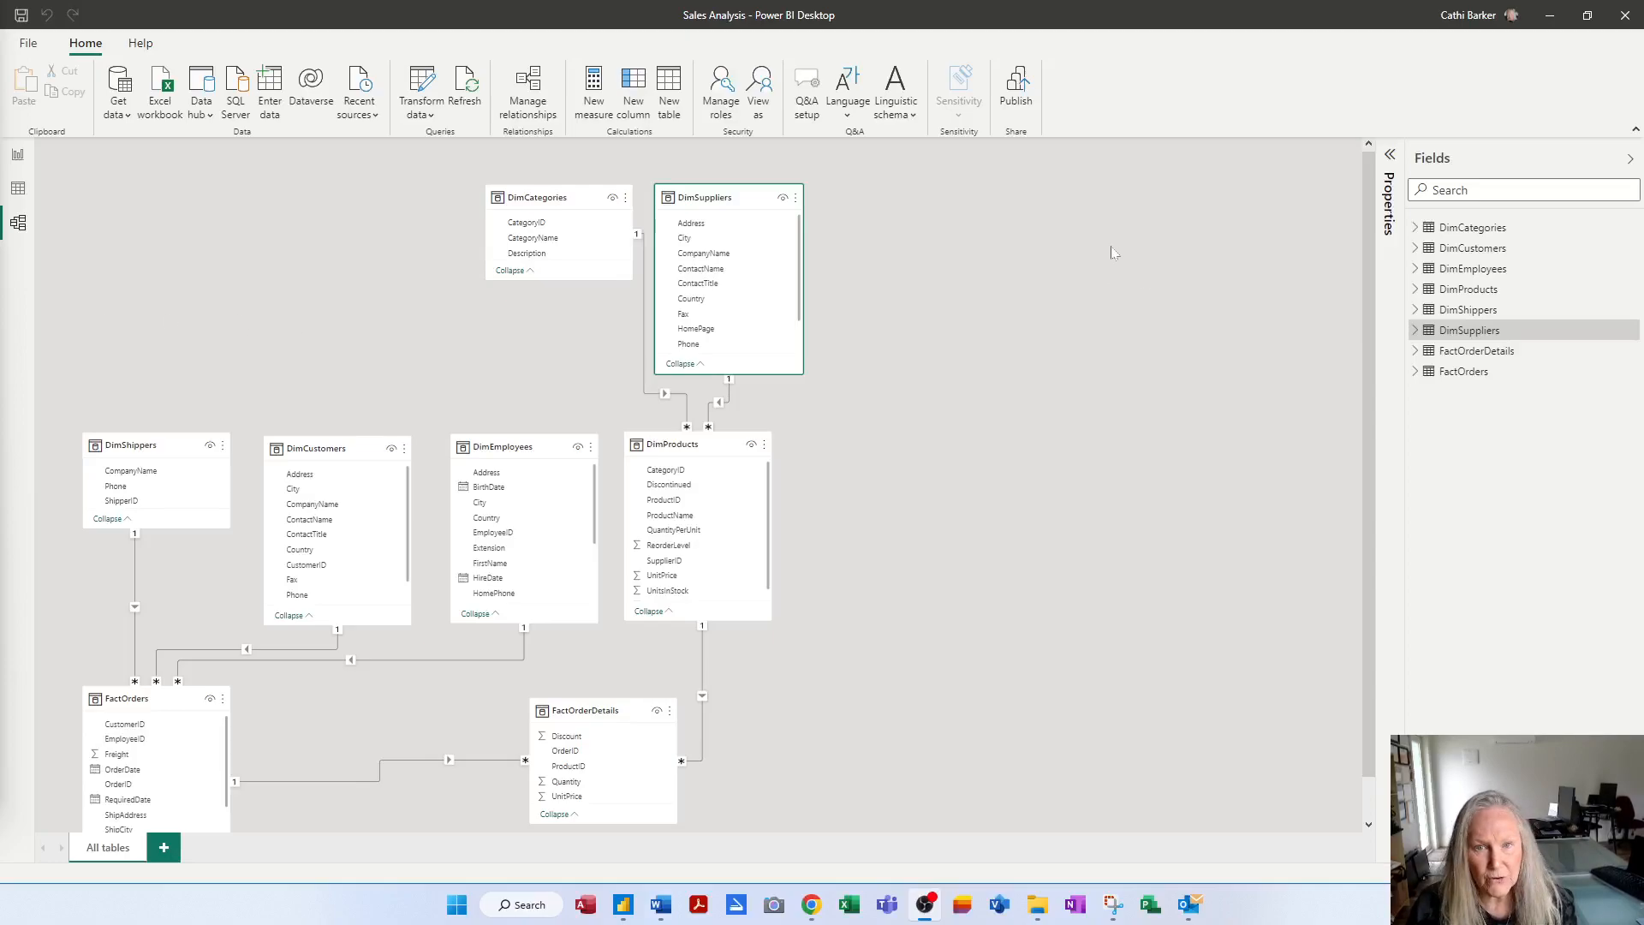
Open the Power Query Editor from the report view and create a new blank query
click(18, 158)
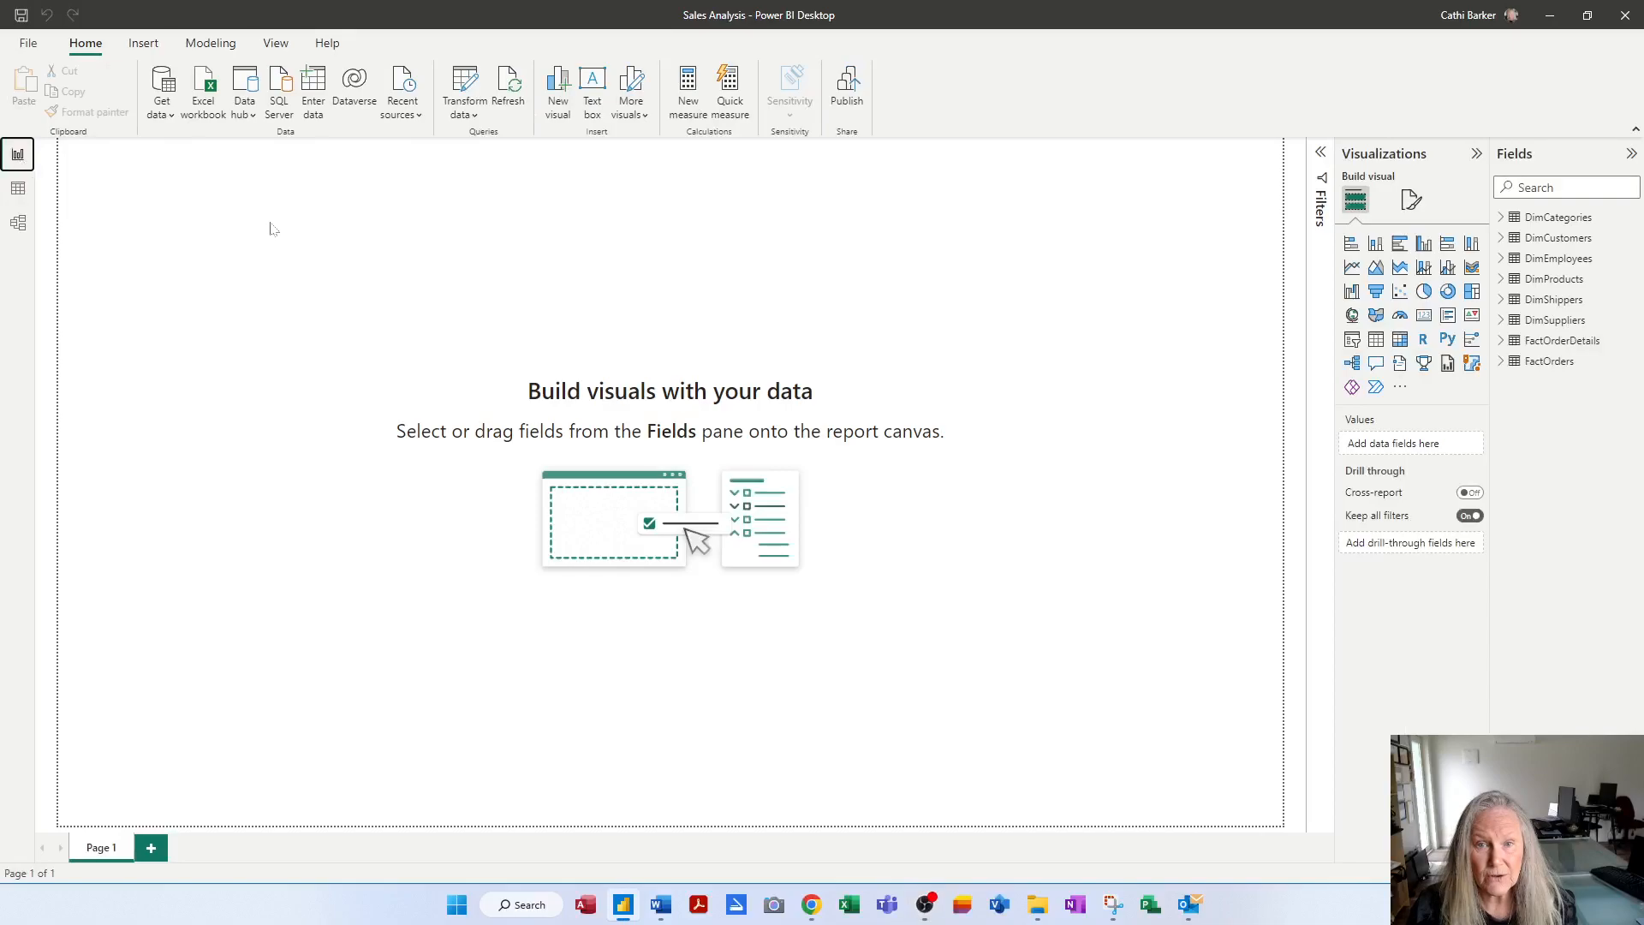
click(464, 88)
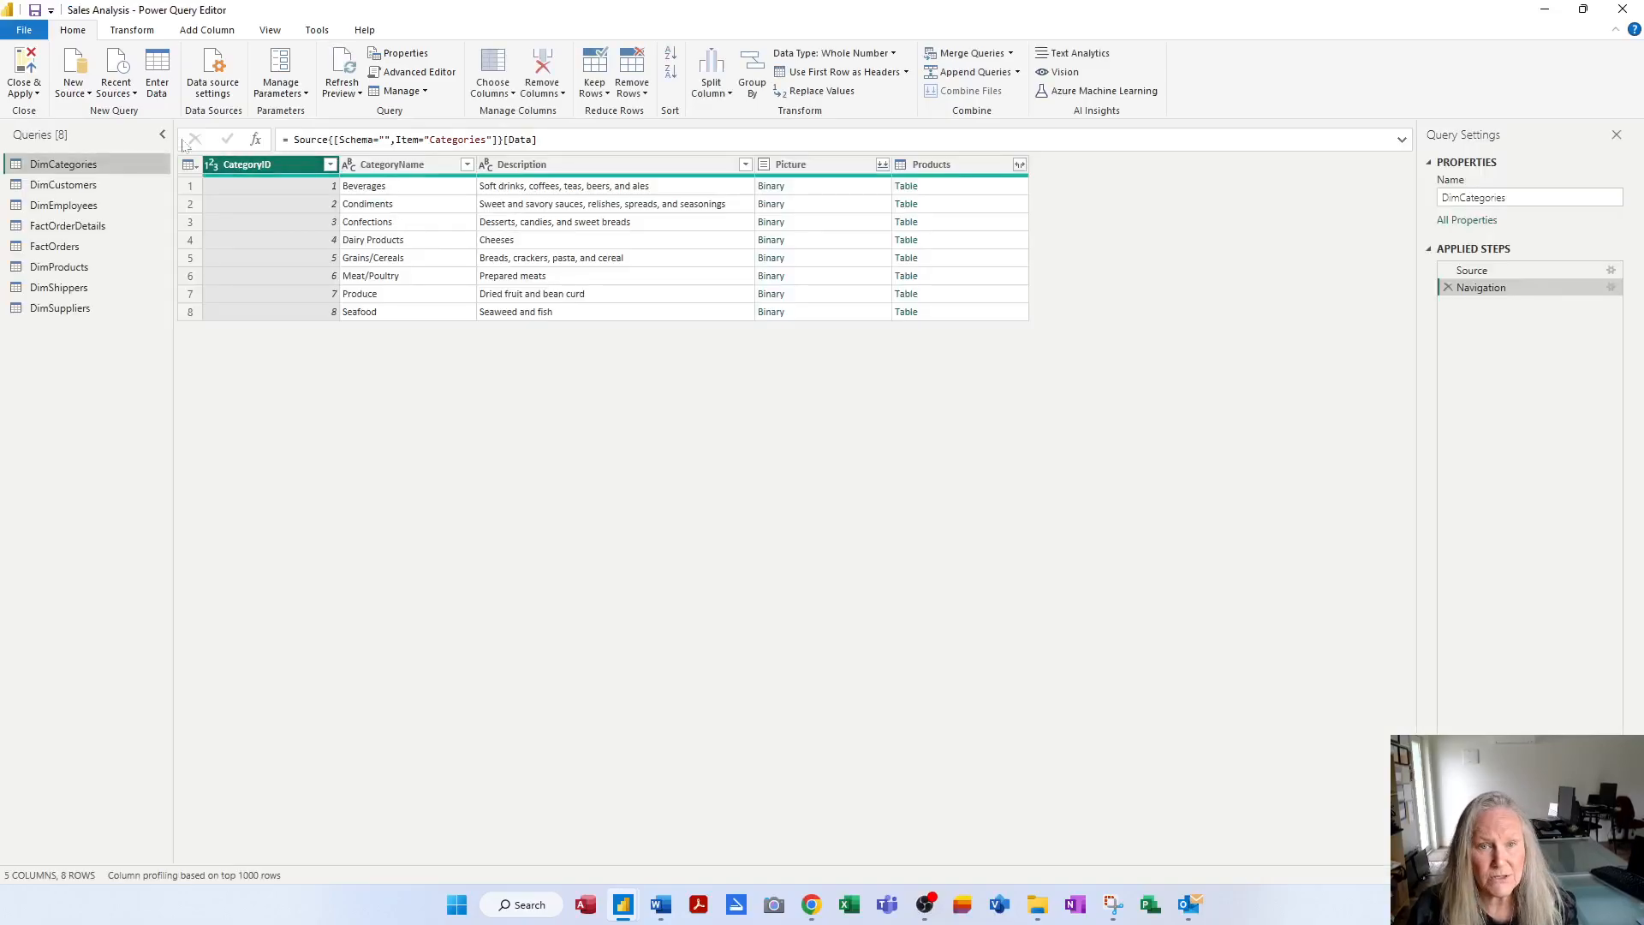
click(73, 94)
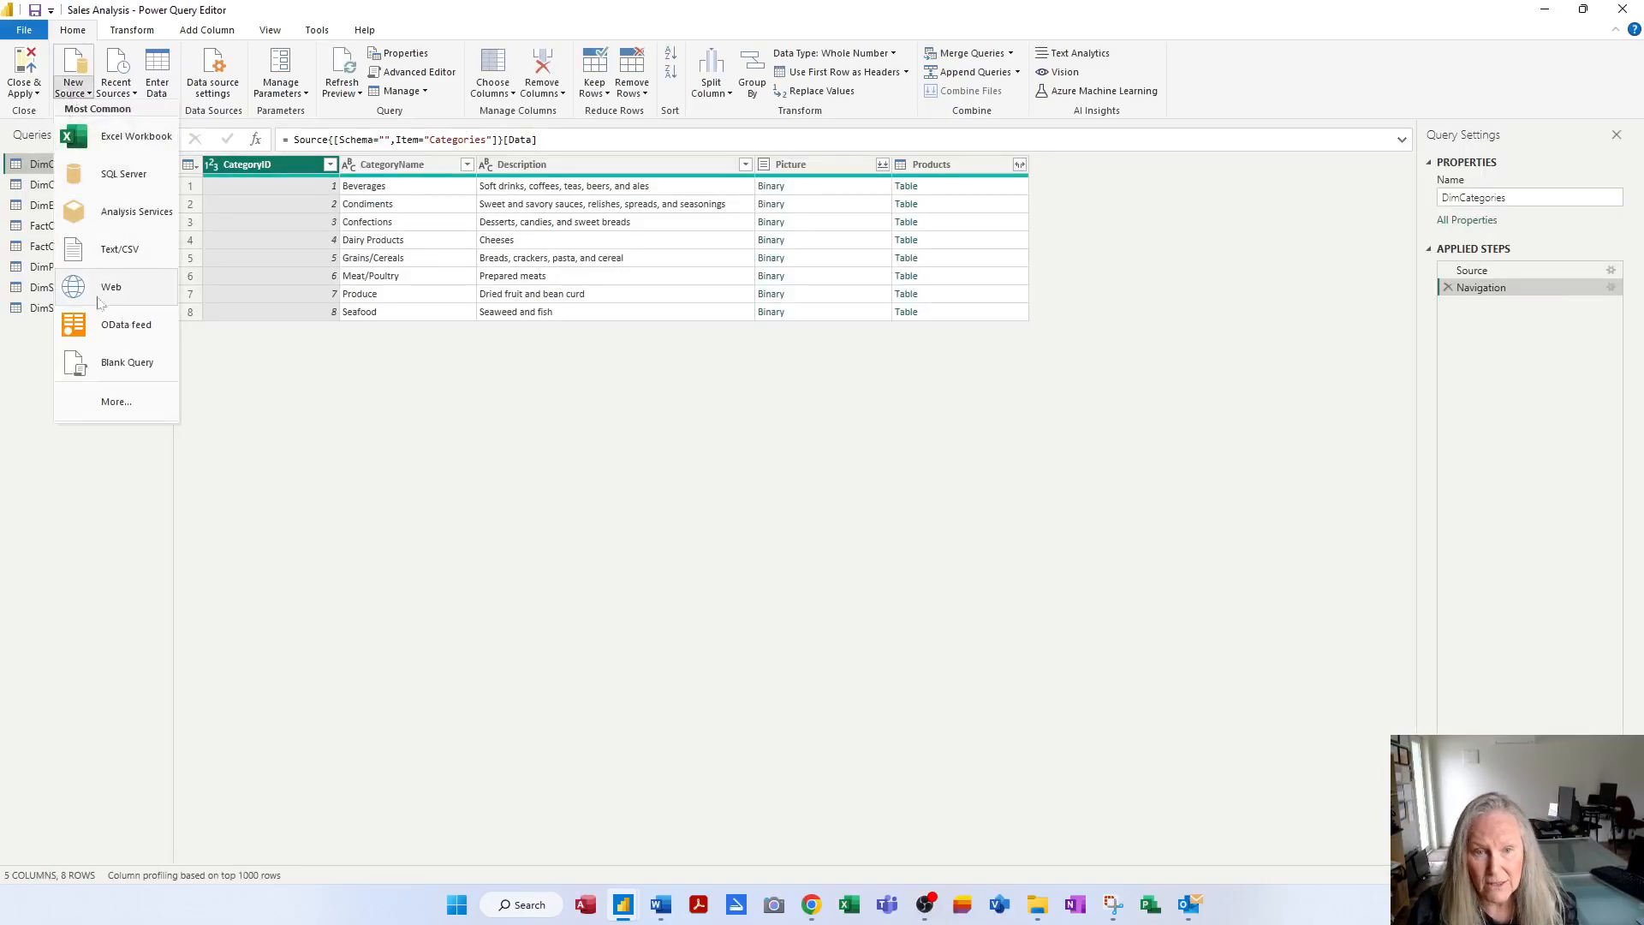
click(127, 362)
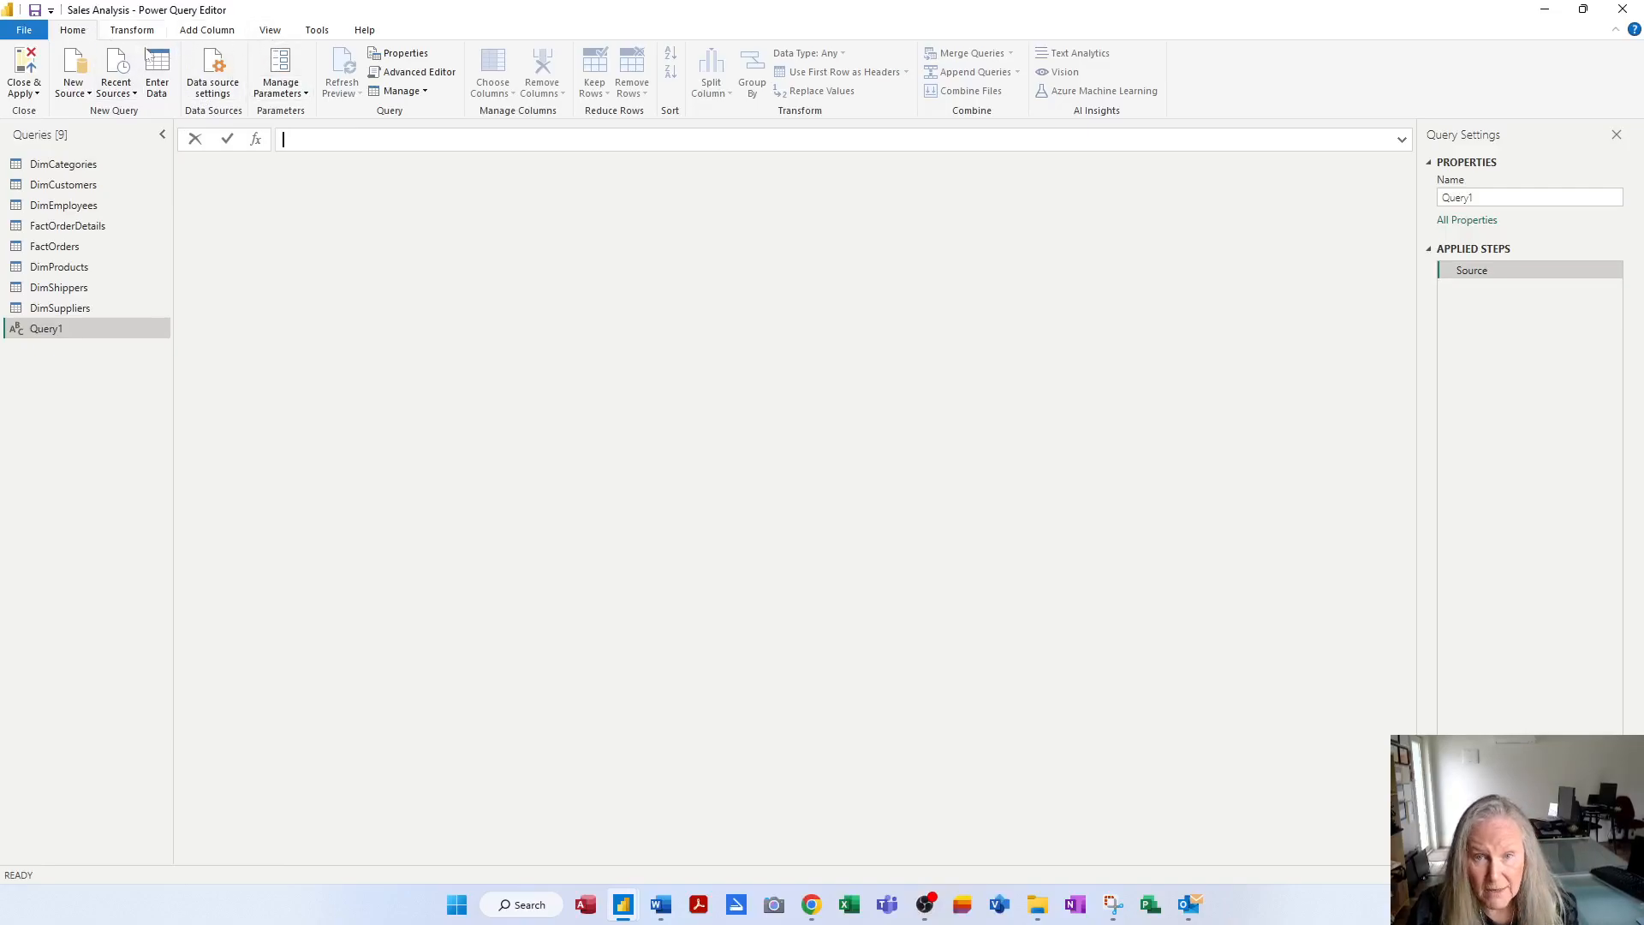
Open the blank query's code in the Advanced Editor and delete all of its default text
click(271, 31)
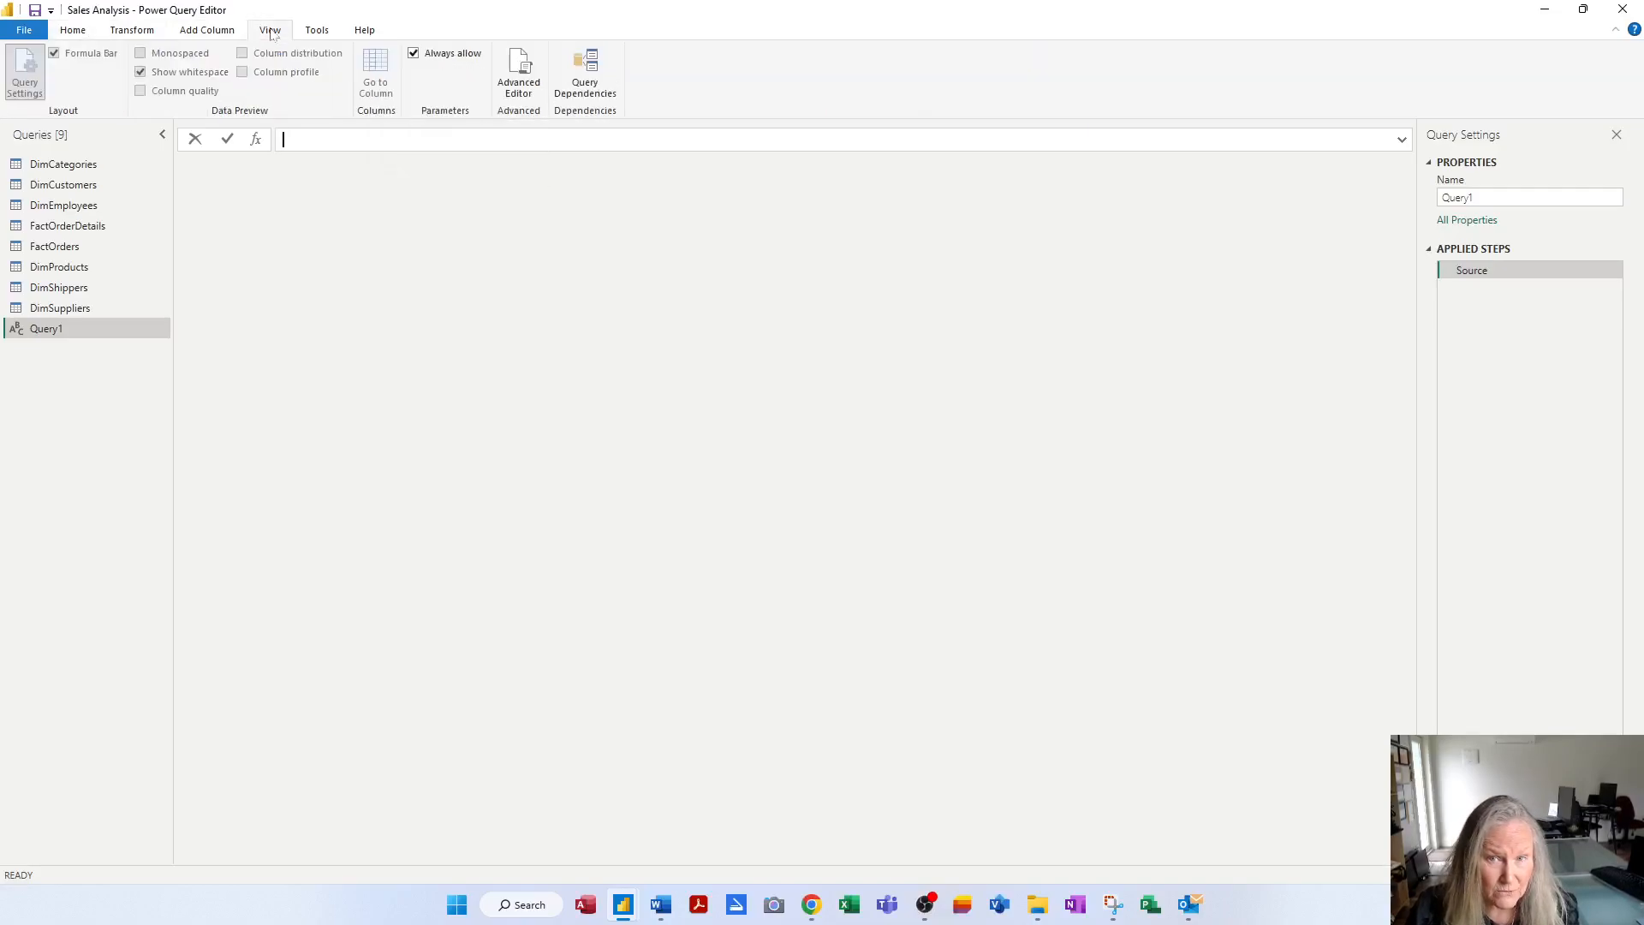
click(526, 72)
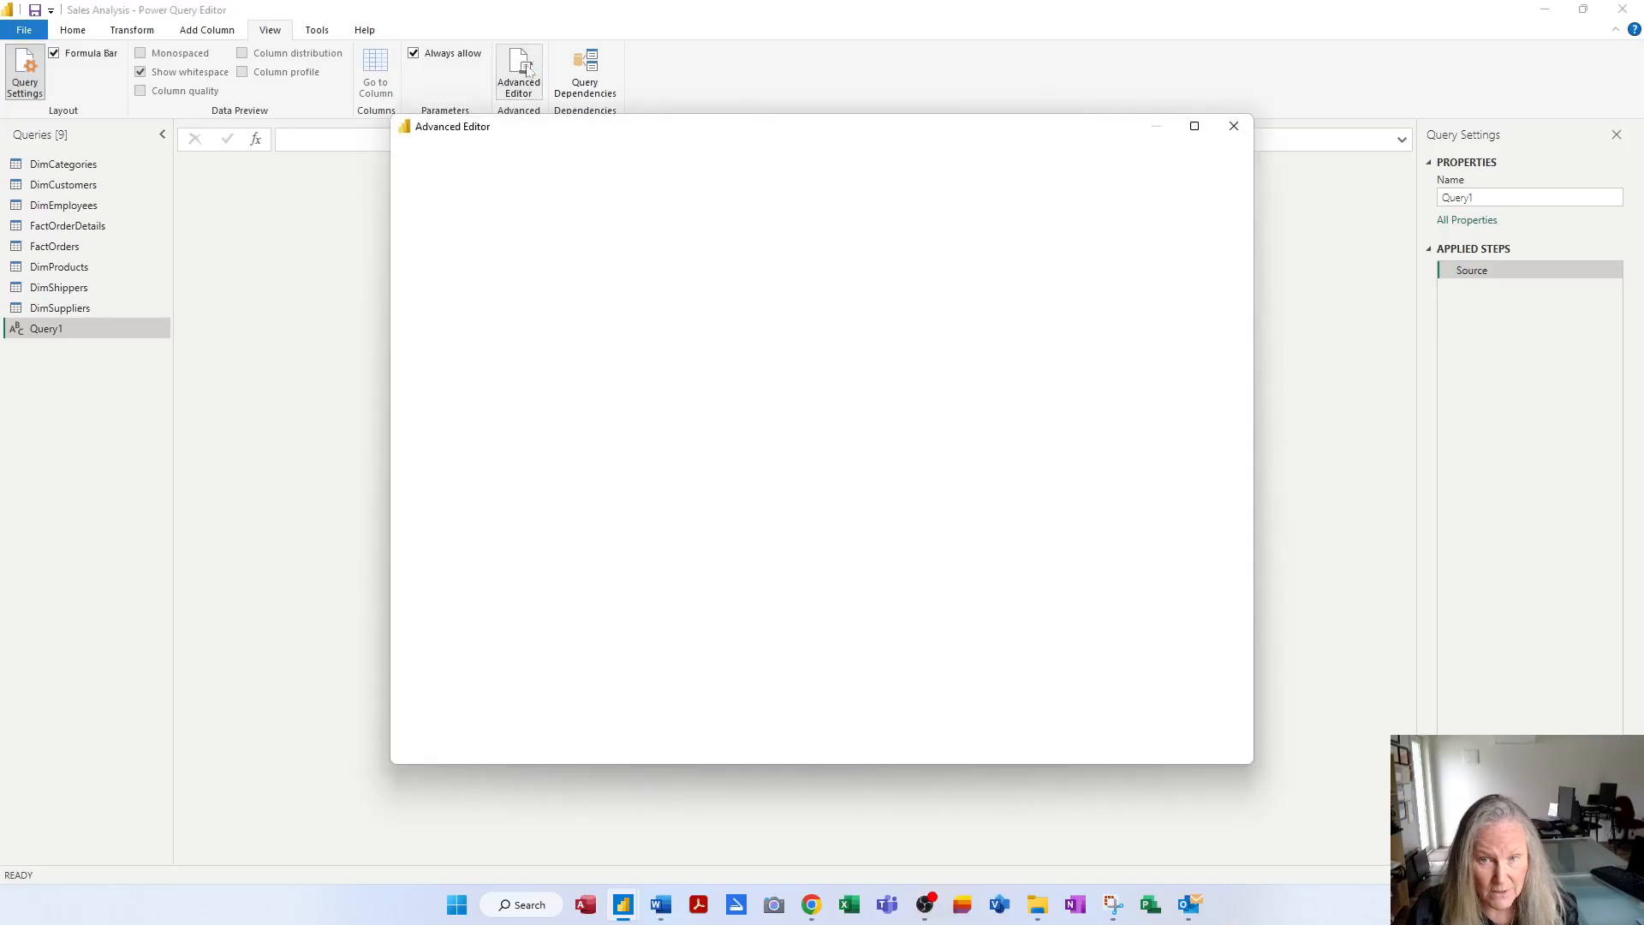
drag(516, 255, 432, 209)
key(Delete)
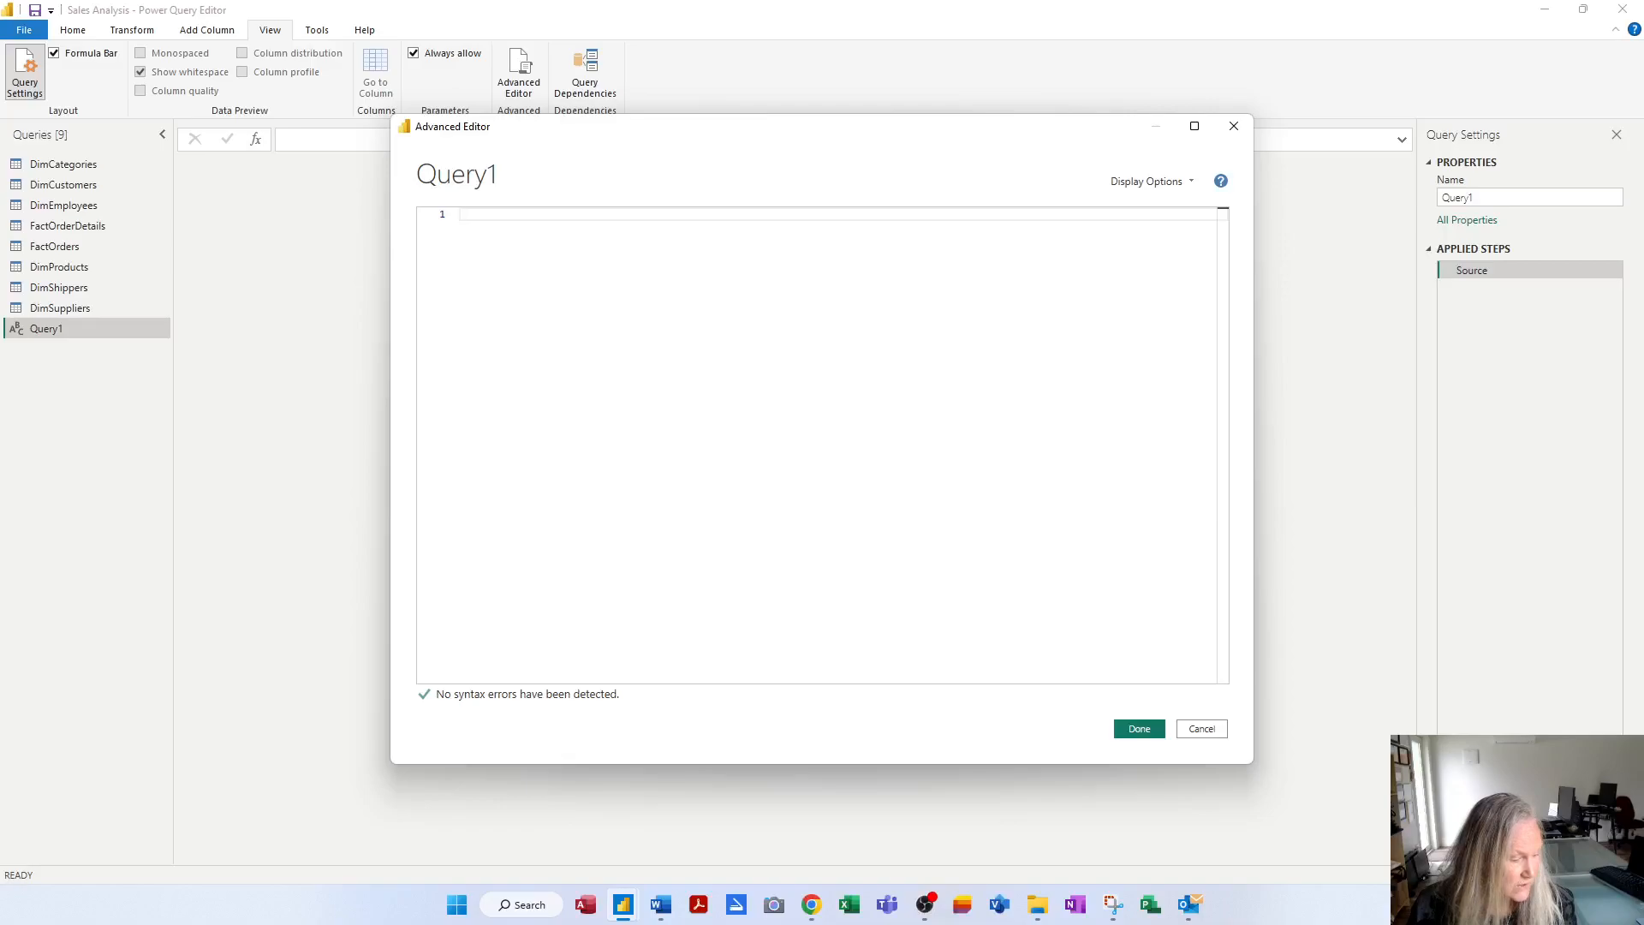
Paste the copied fnDateTable function code into the query, look through it and accept it
key(alt+Tab)
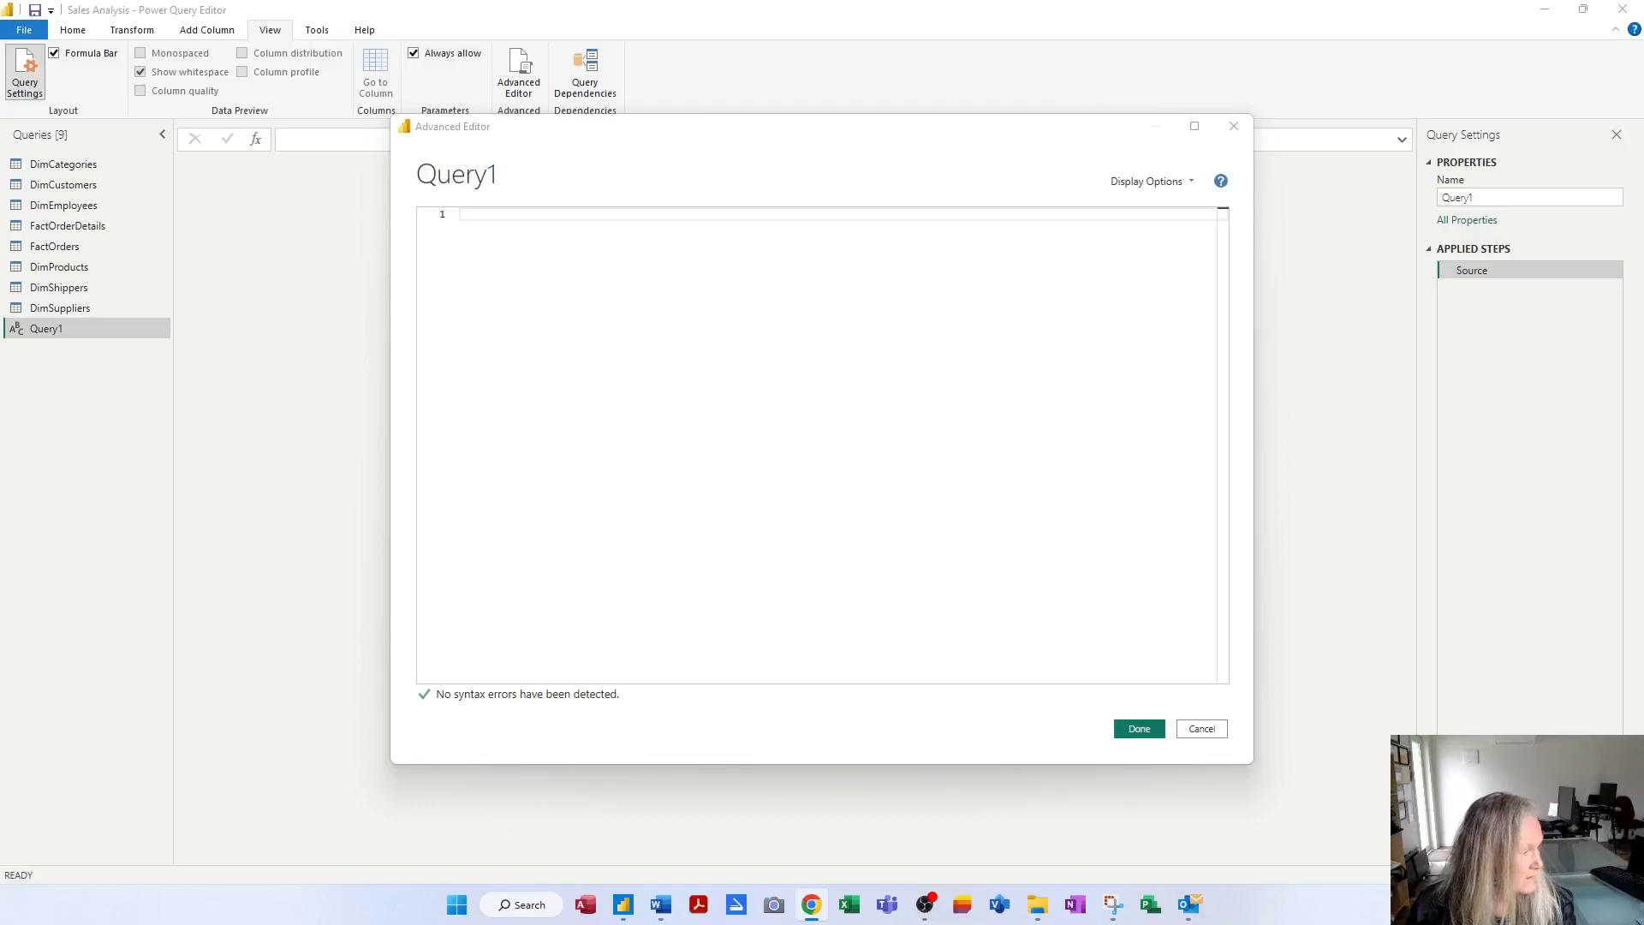
click(507, 214)
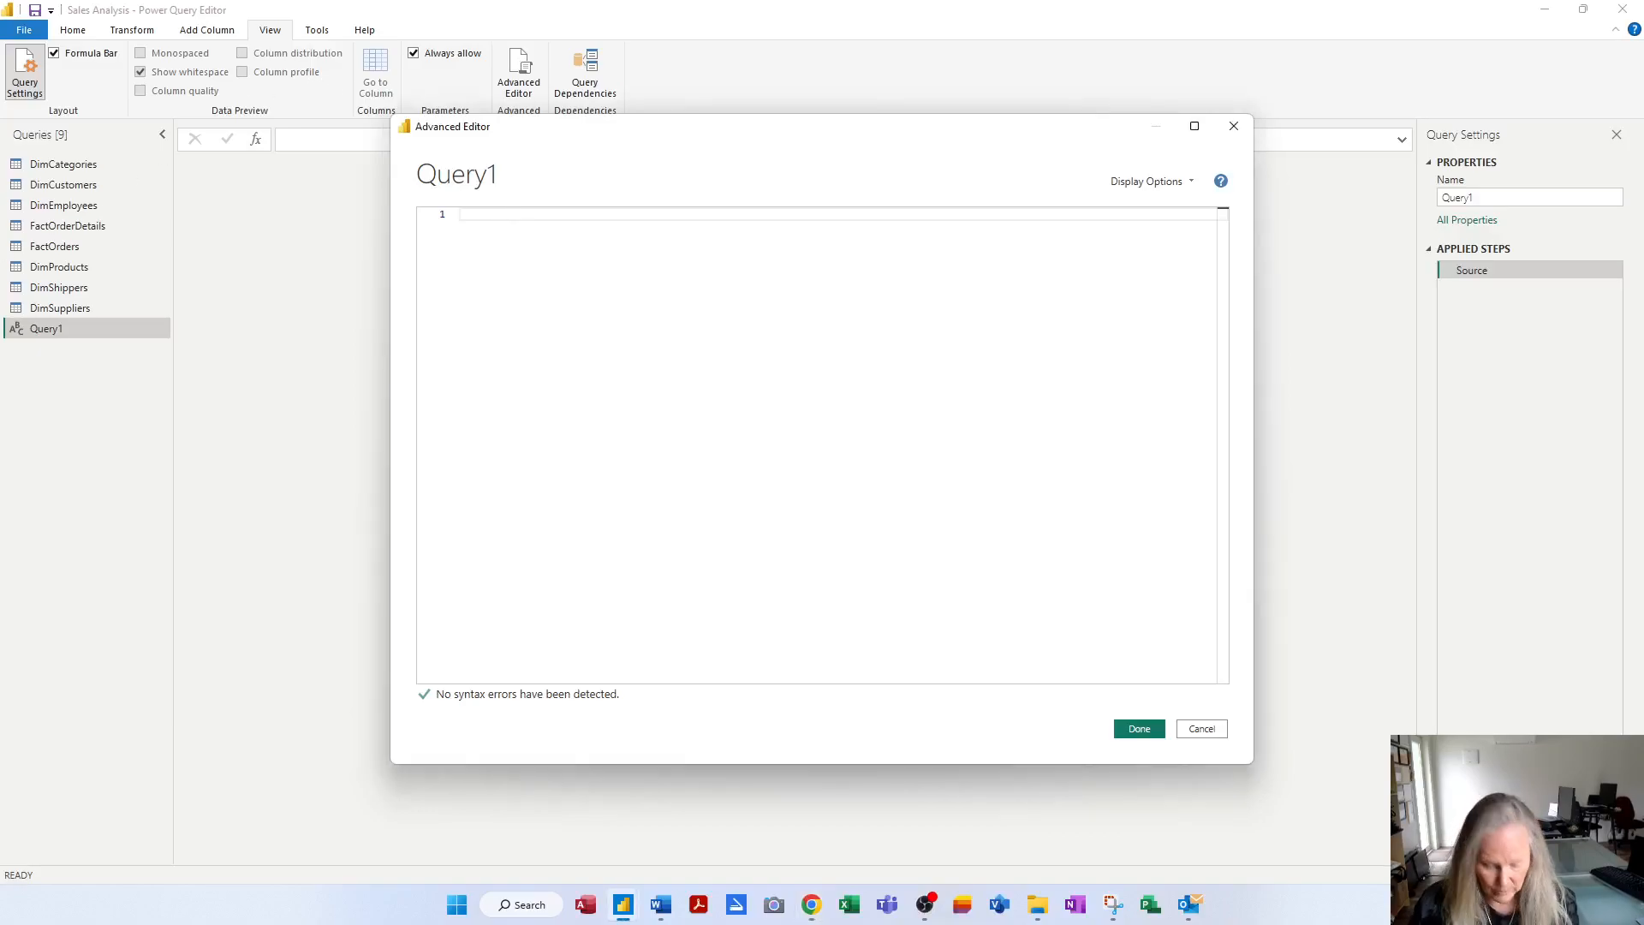
key(ctrl+v)
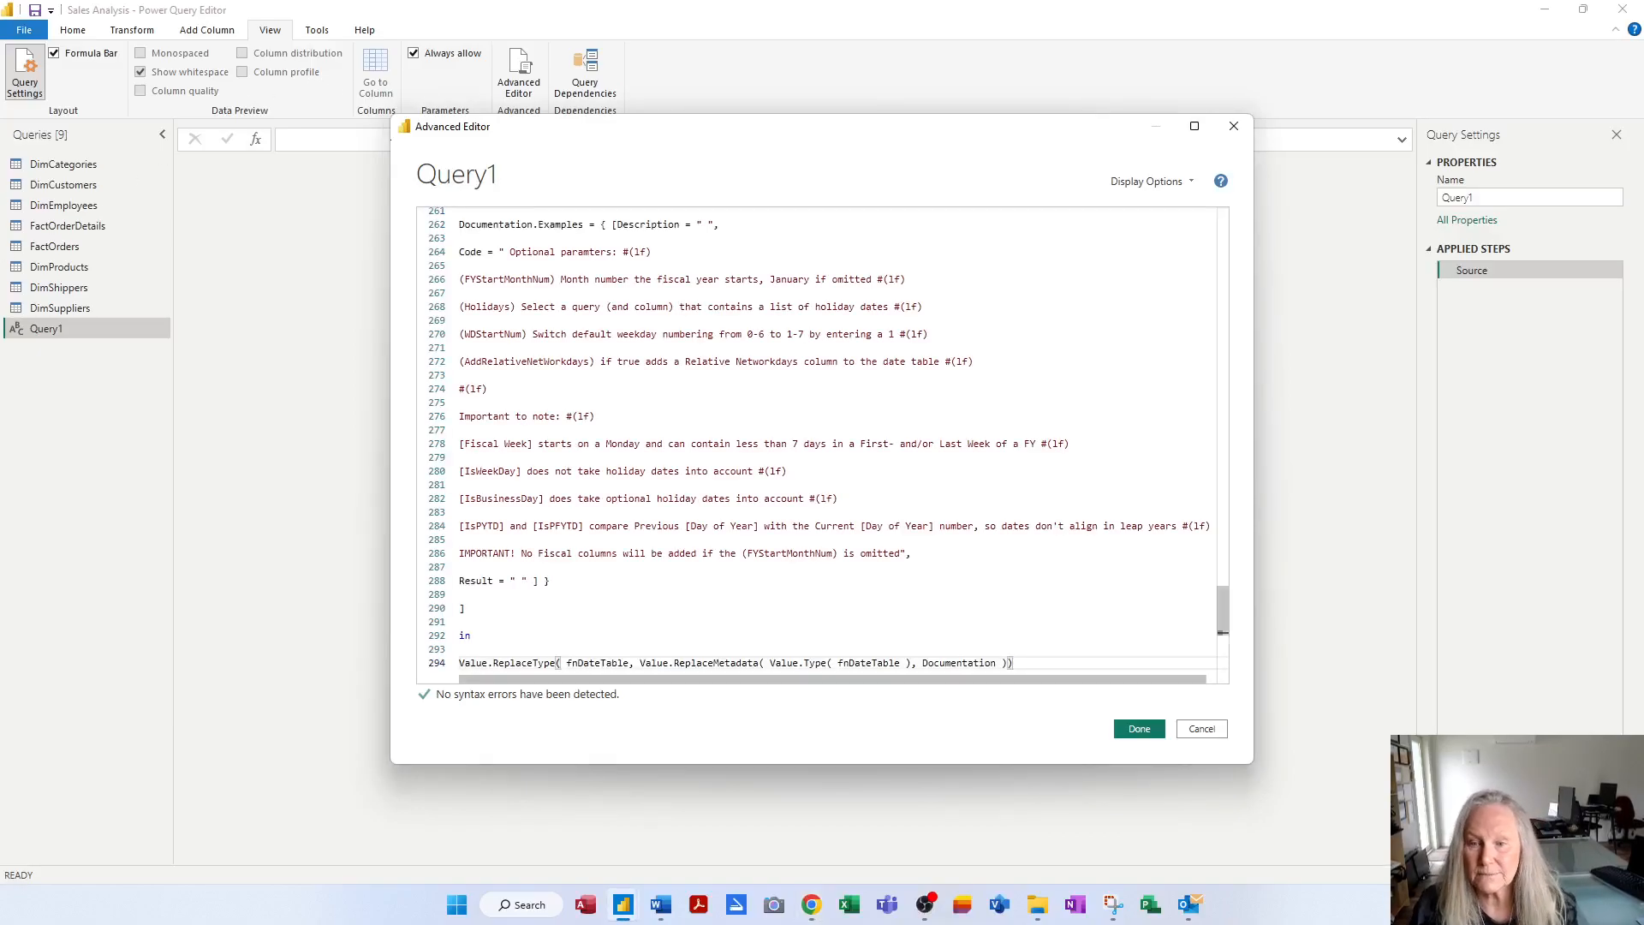
scroll(822, 445, up, 15)
scroll(822, 445, up, 20)
scroll(1223, 633, up, 20)
scroll(822, 446, up, 12)
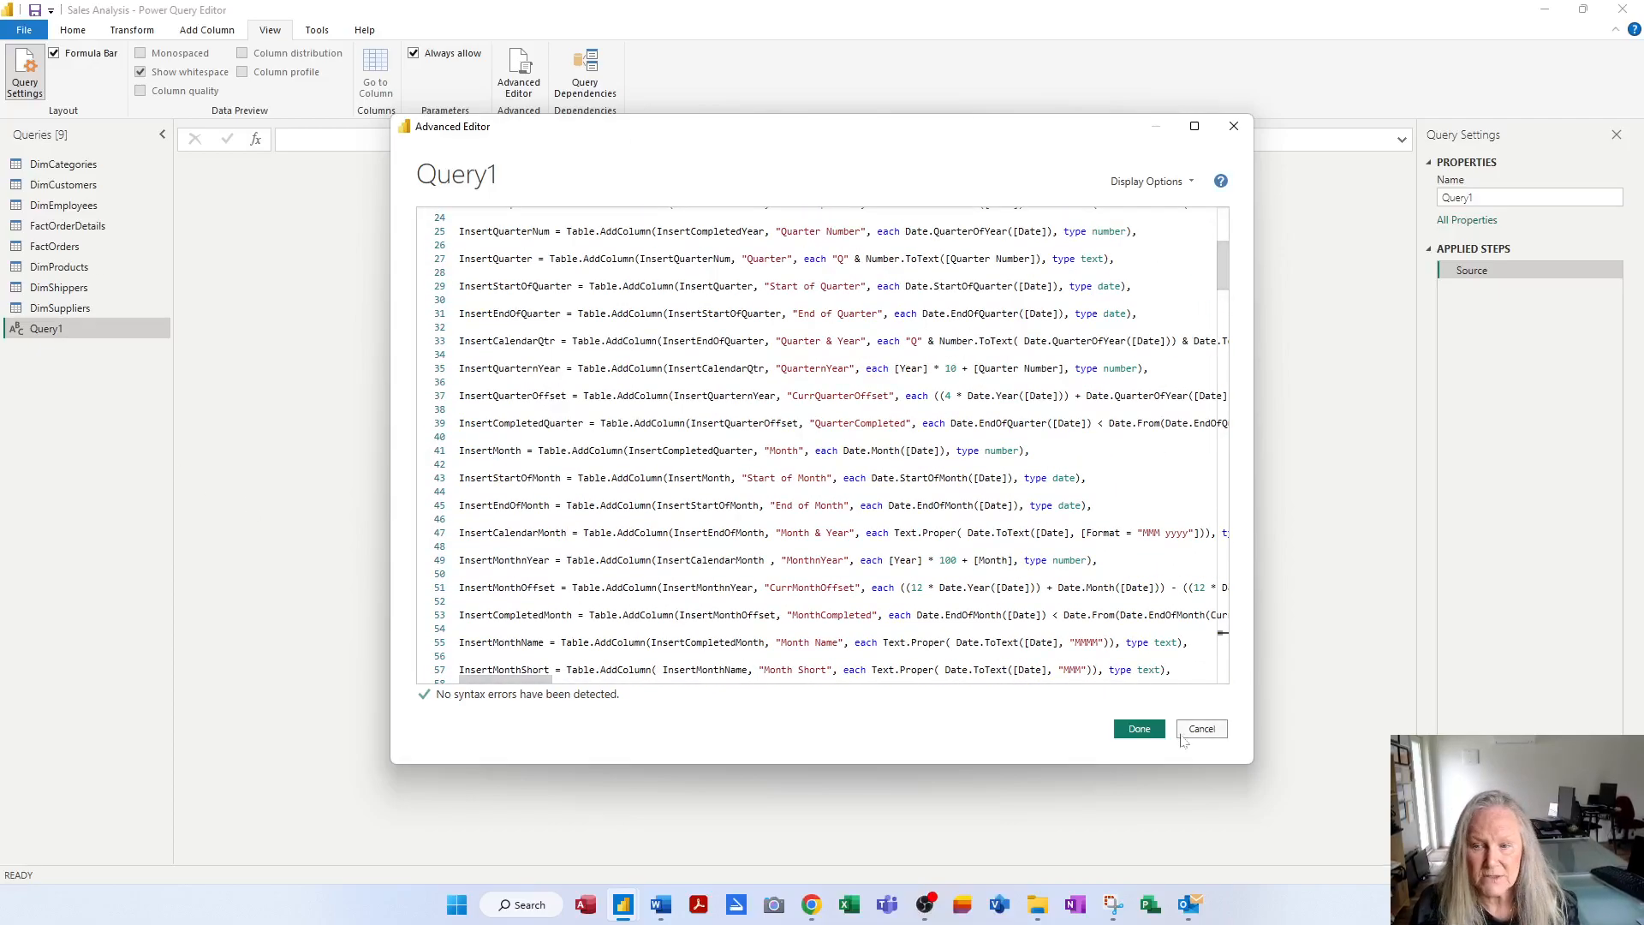
click(1146, 732)
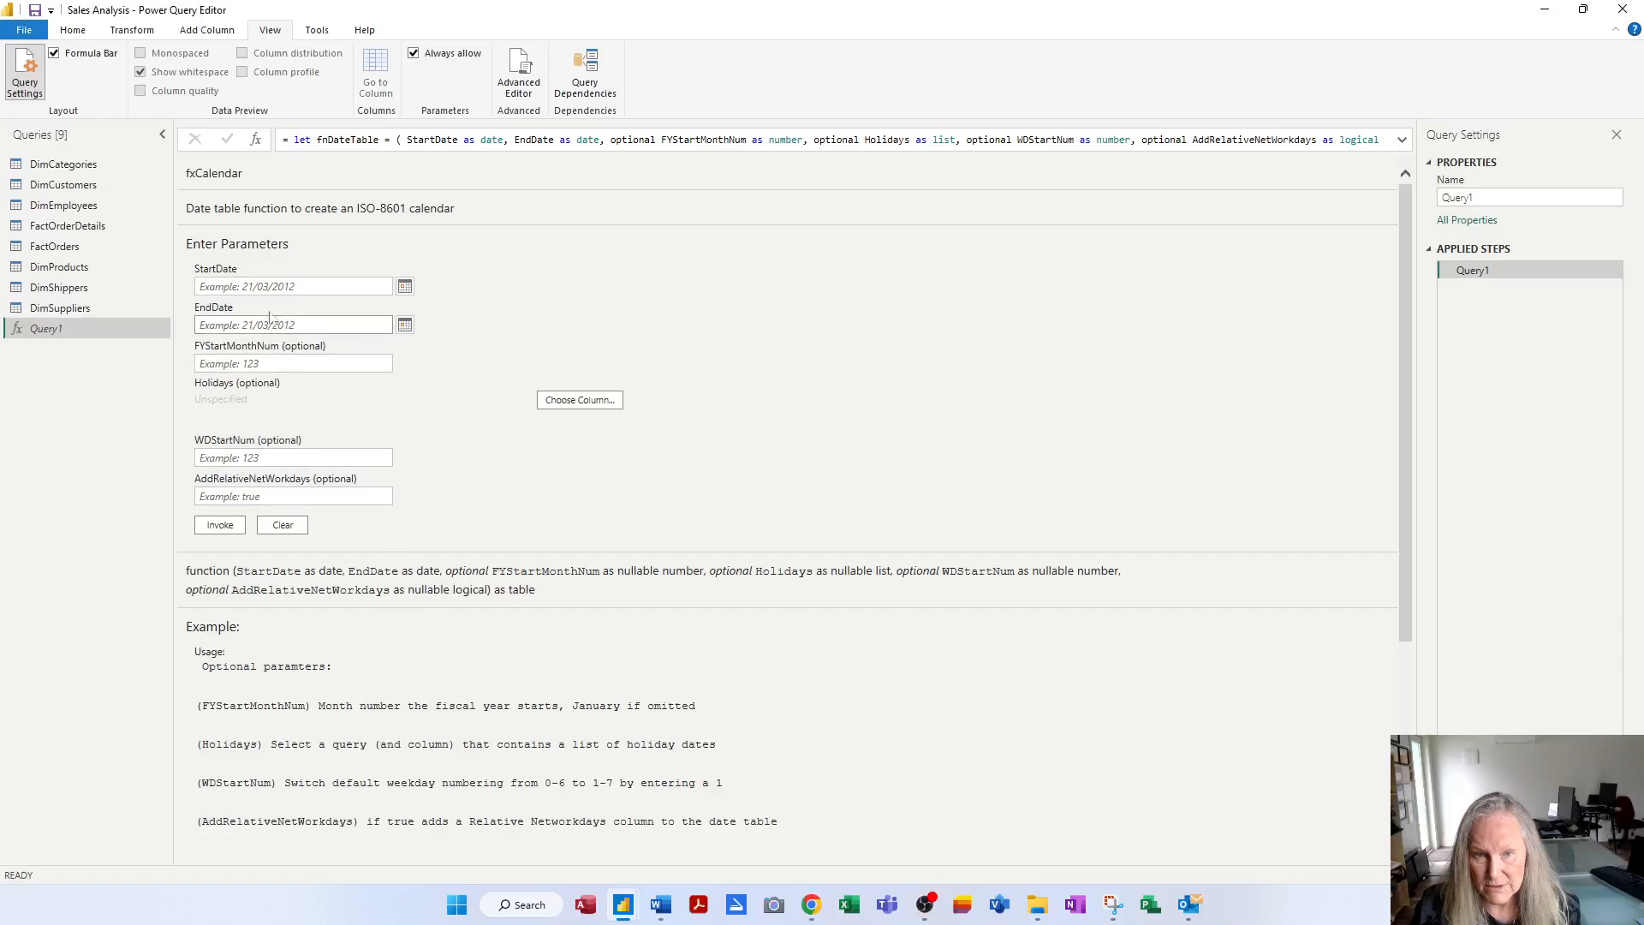
Set the date table function's StartDate to 1/1/2019 and EndDate to 31/12/2021
click(292, 286)
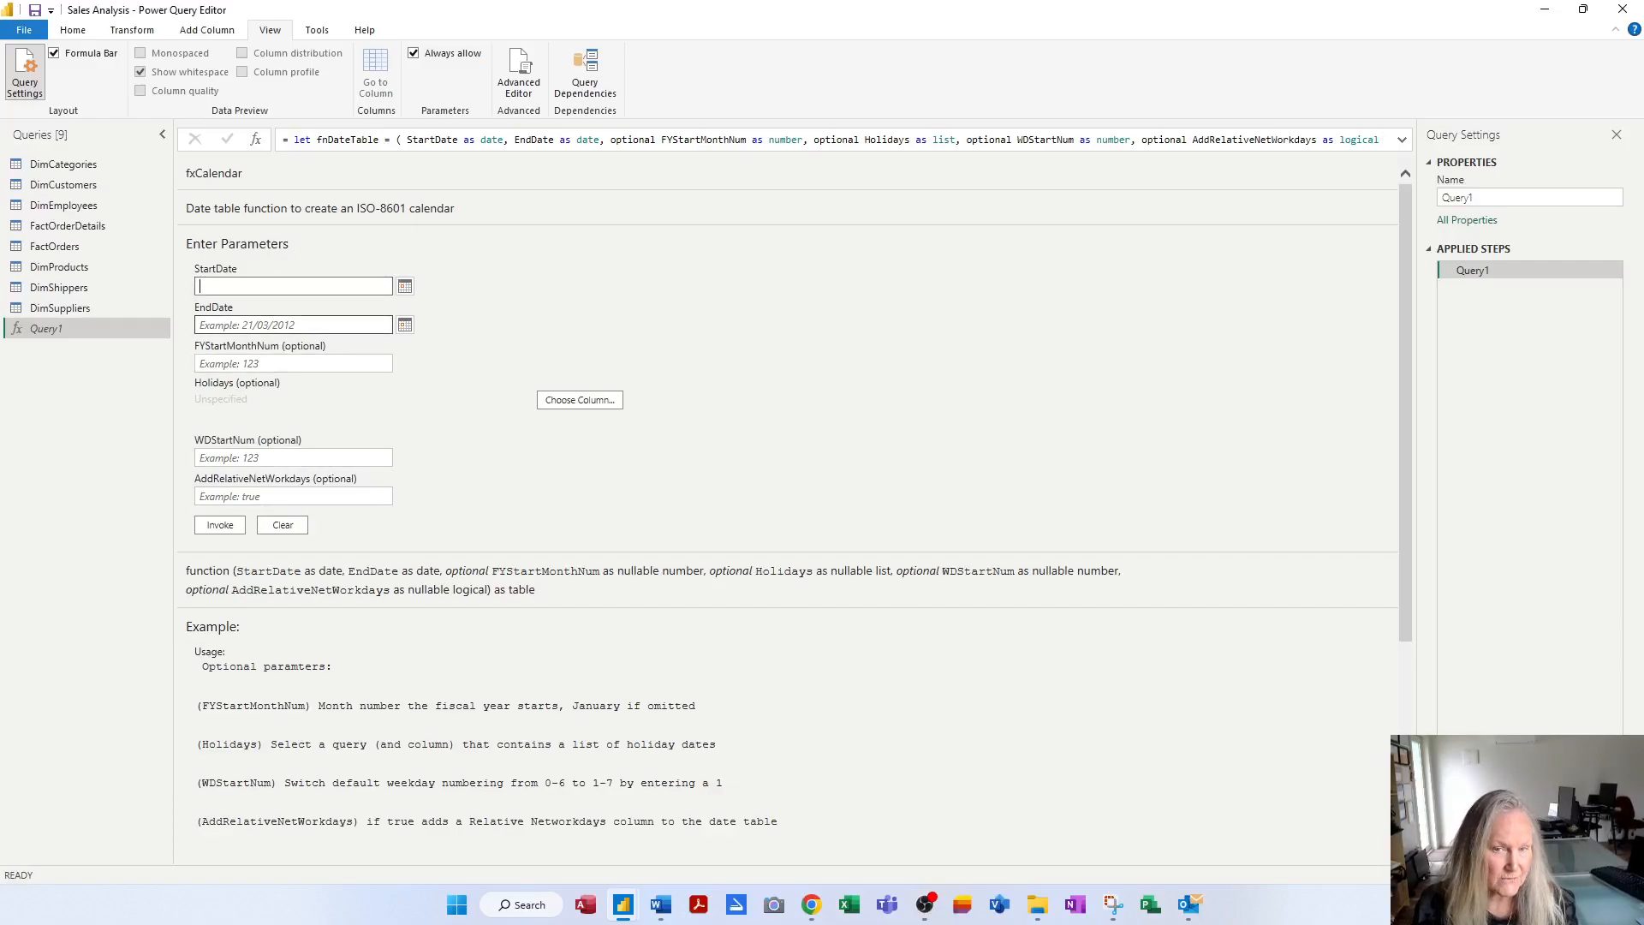
text(1/1/)
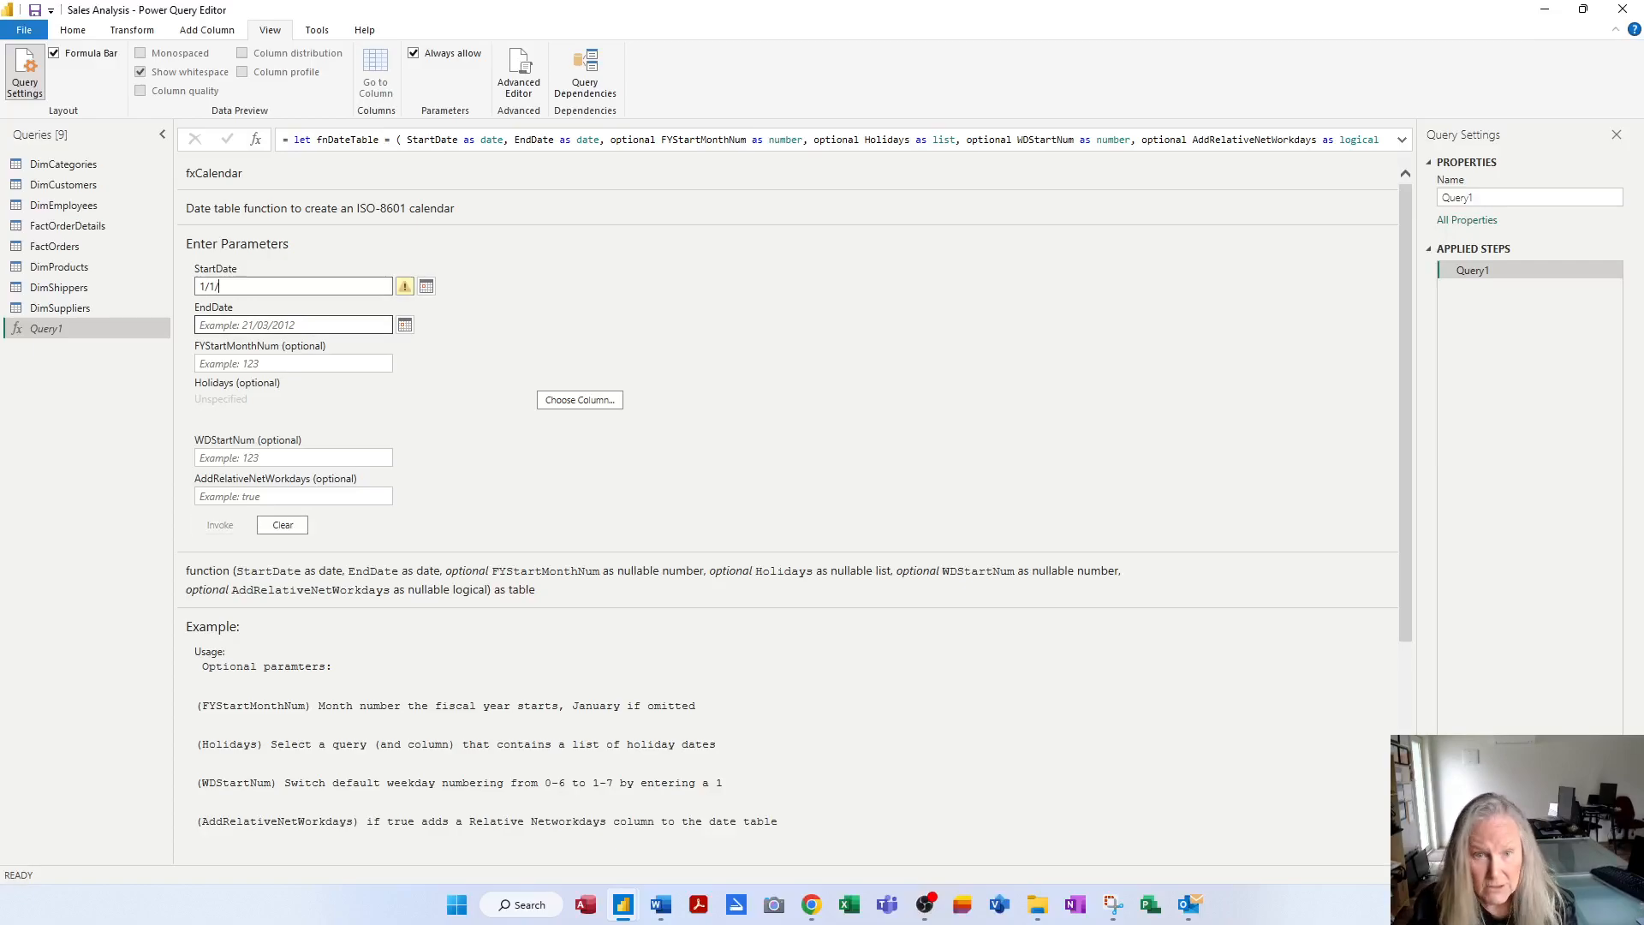
text(2019)
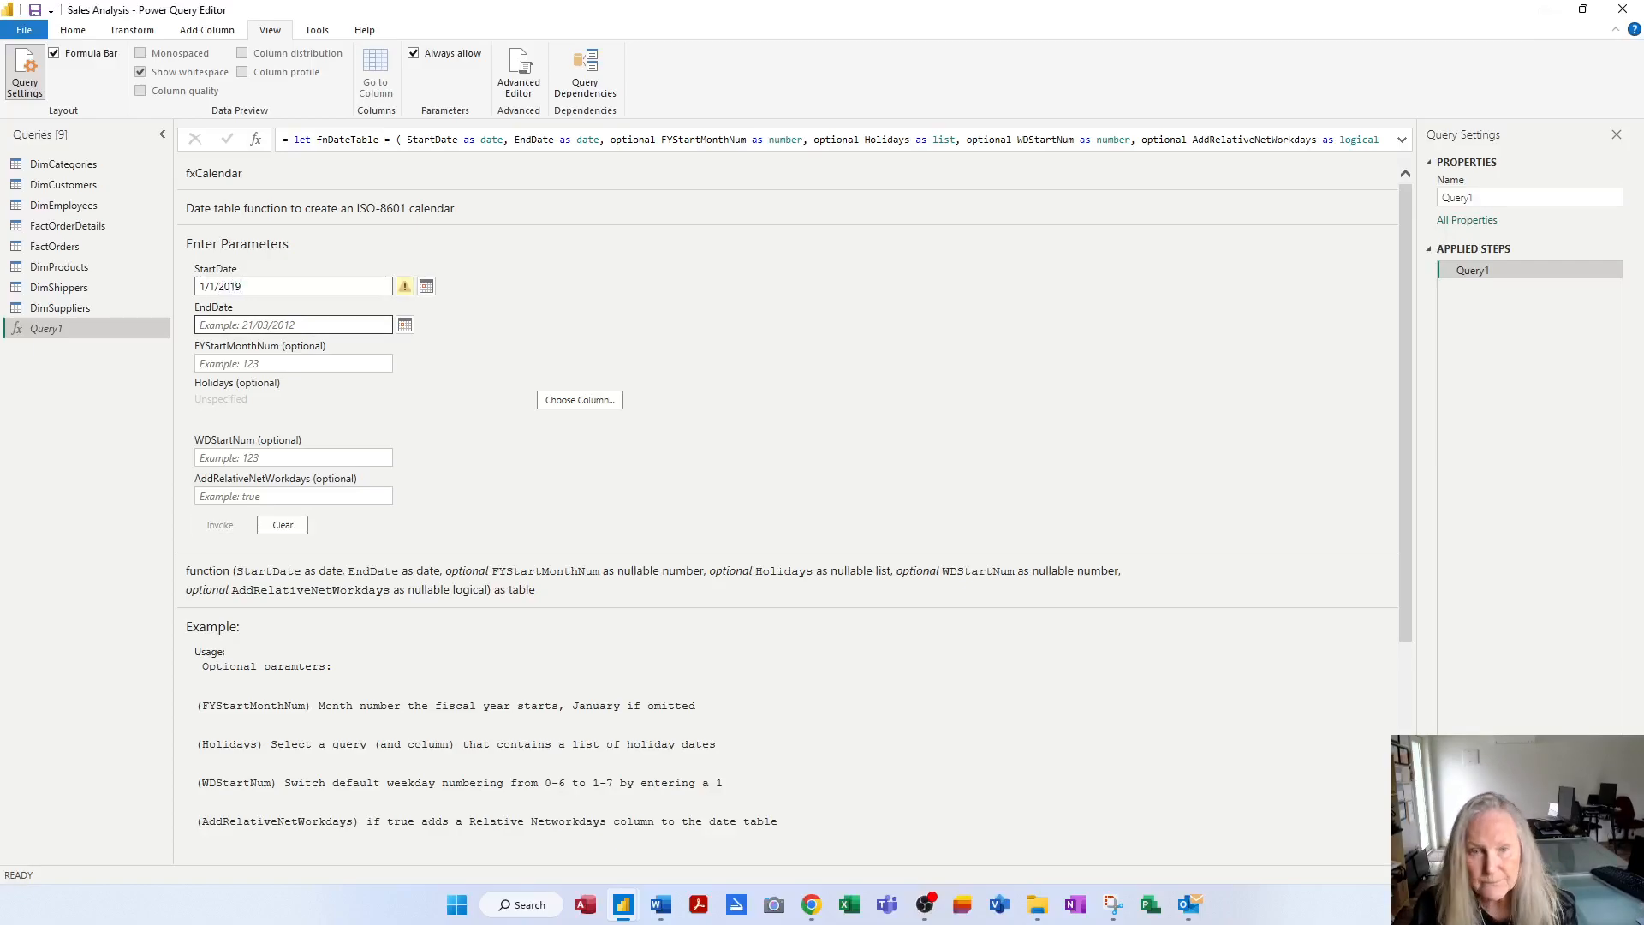
key(Tab)
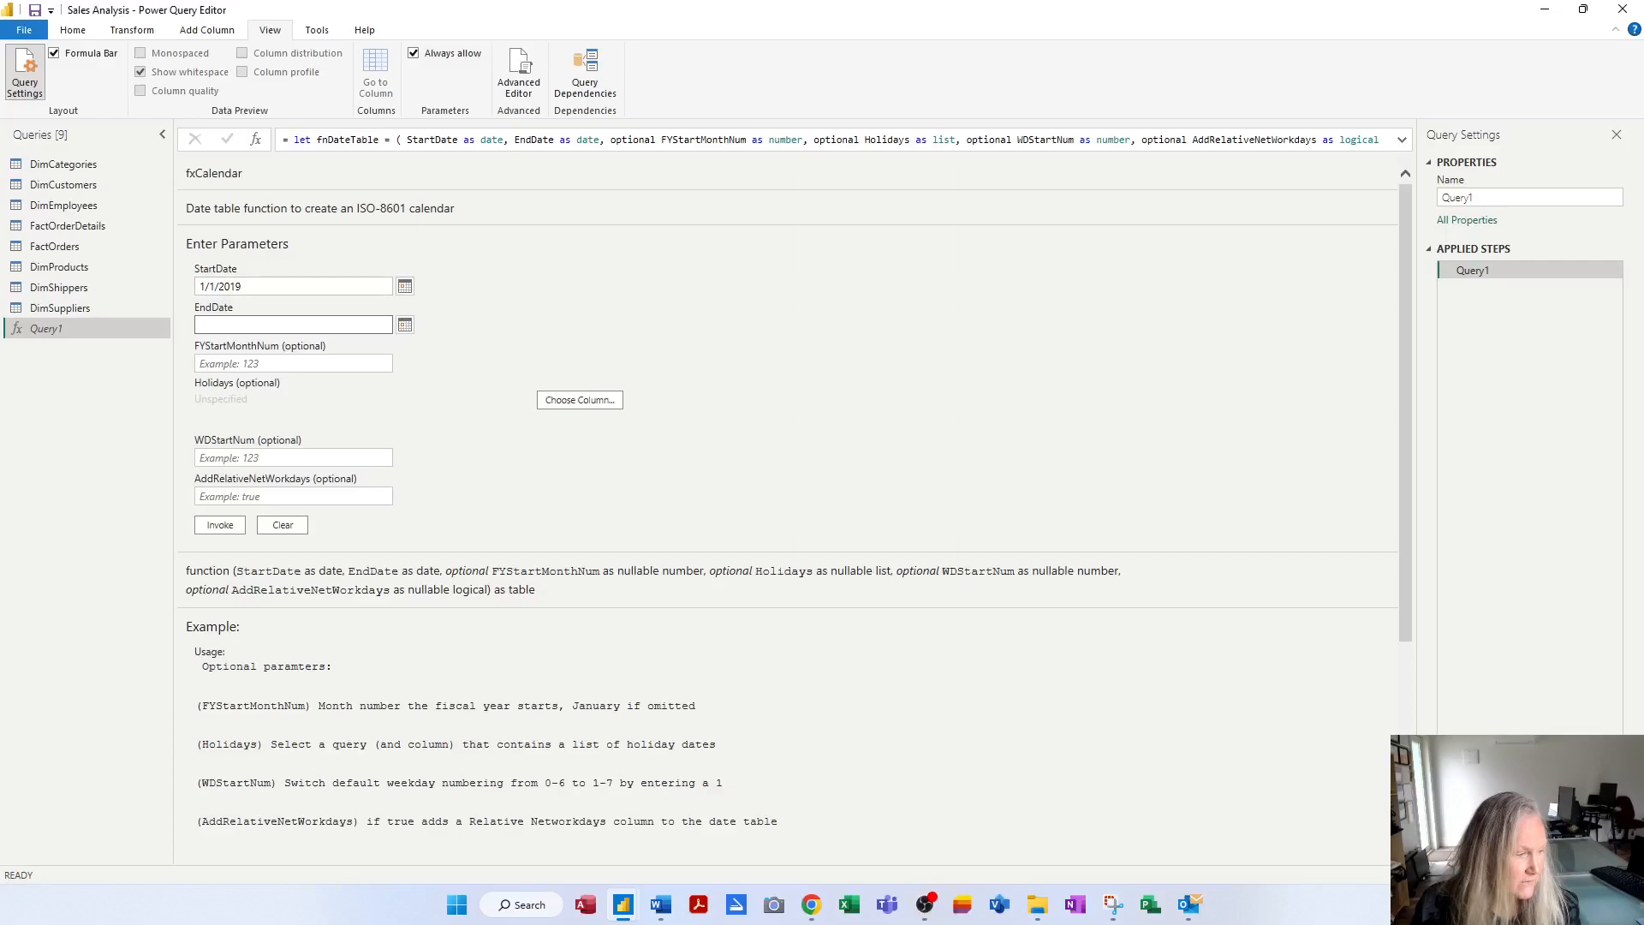
text(31/)
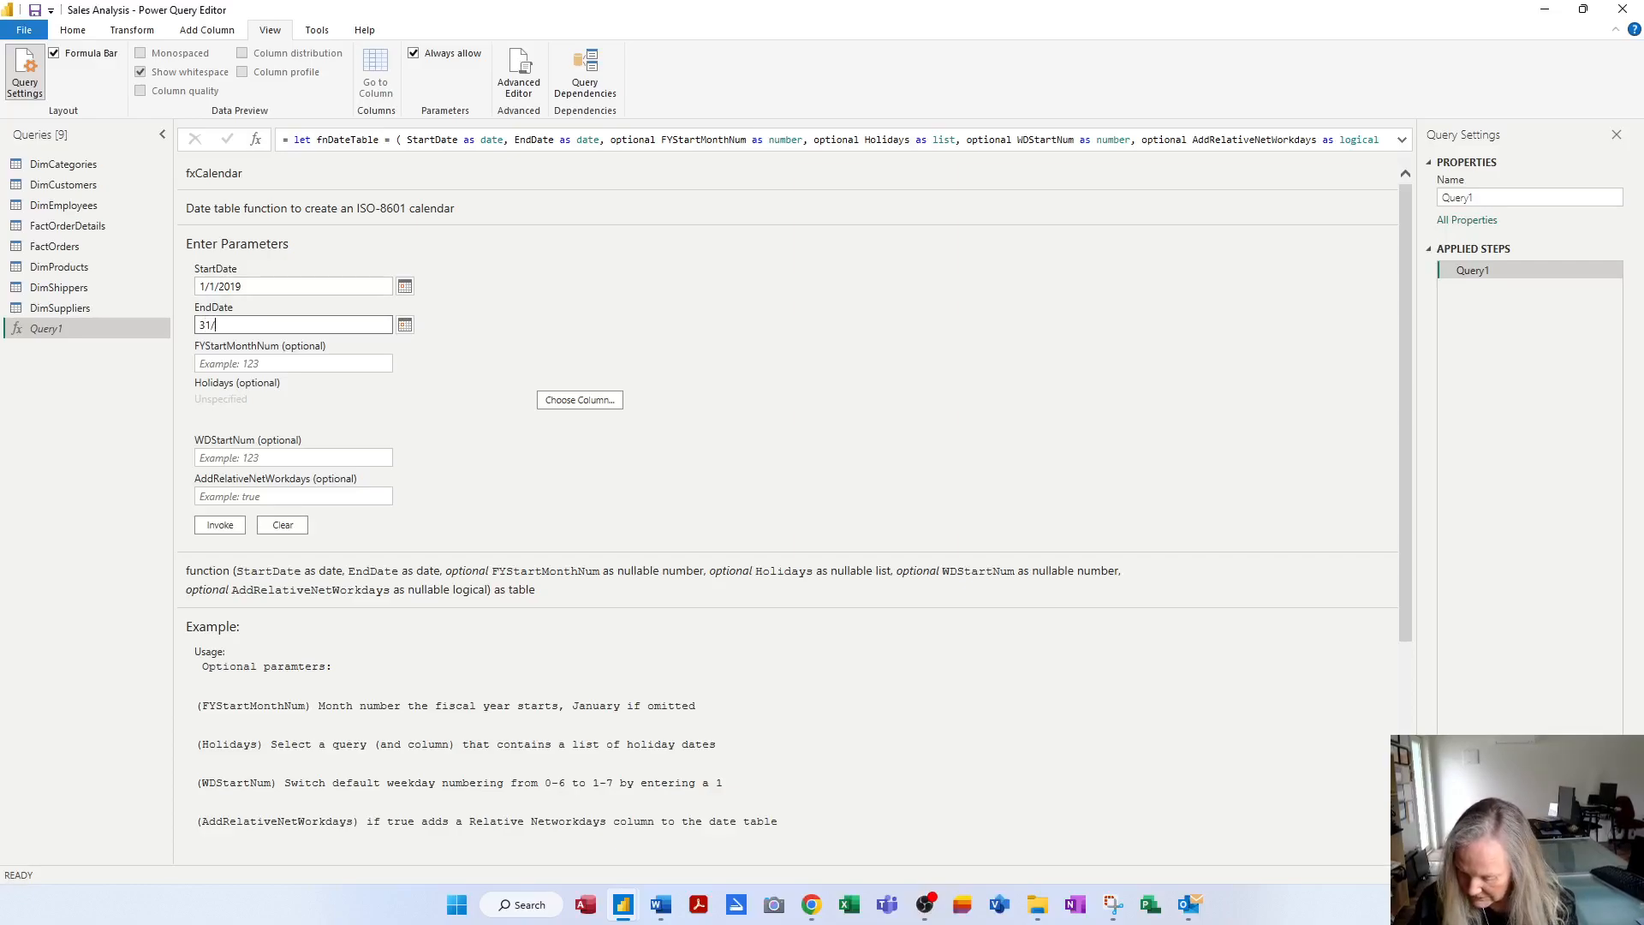
text(12/2021)
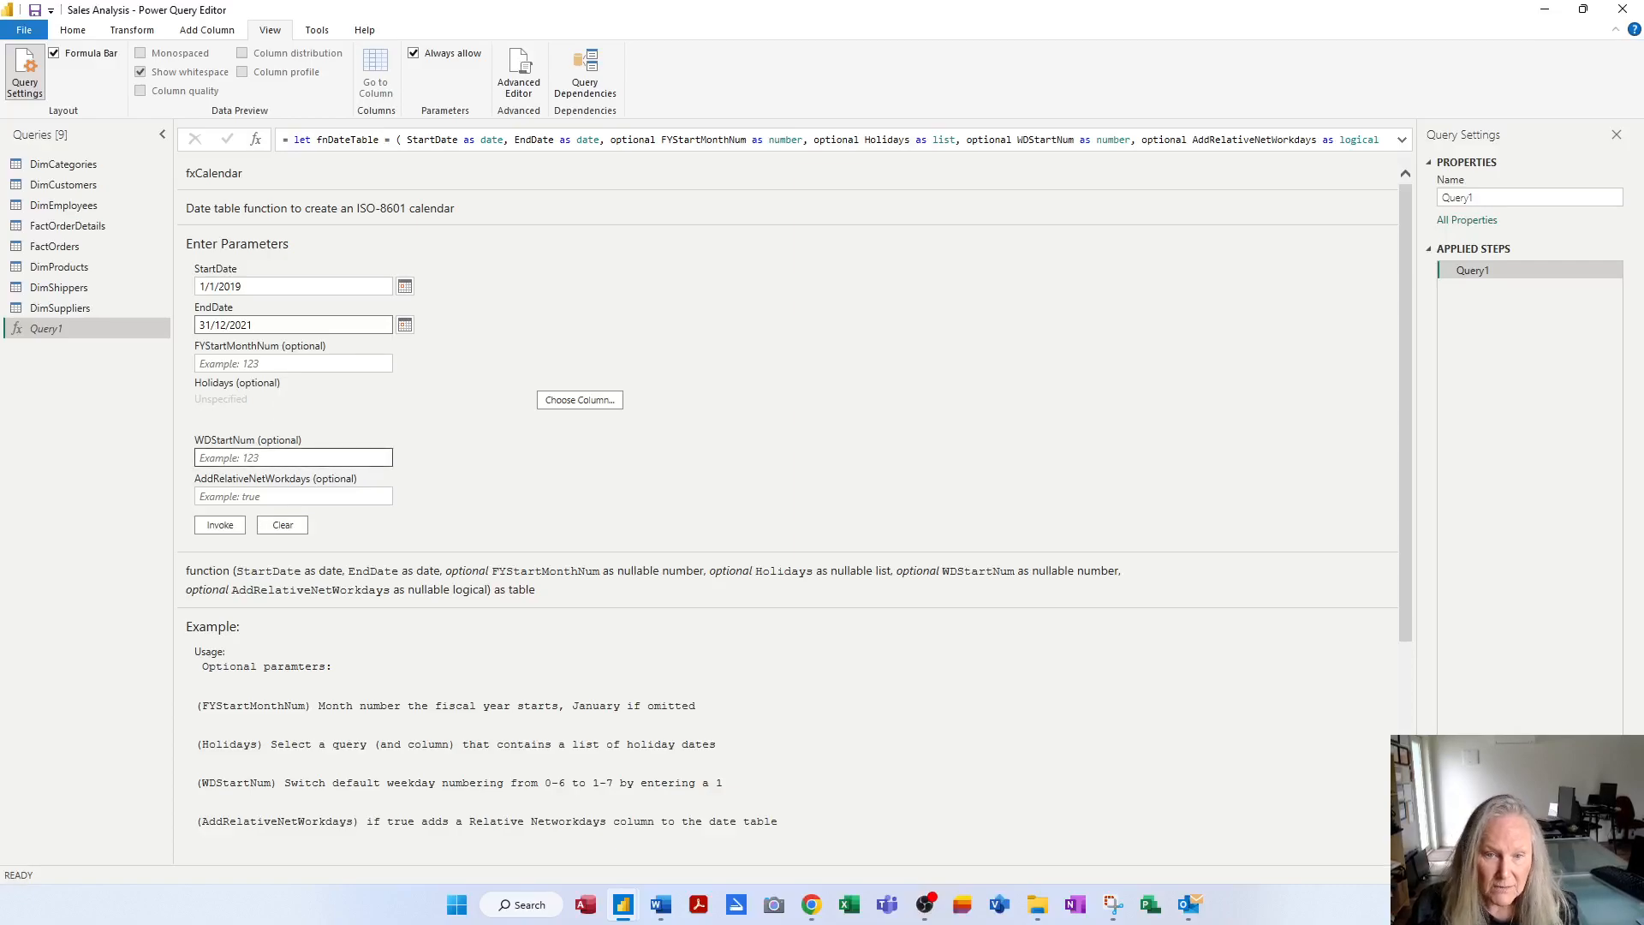
Set FYStartMonthNum to 4, WDStartNum to 1 and AddRelativeNetWorkdays to true, and invoke the function
click(369, 364)
text(4)
key(Tab)
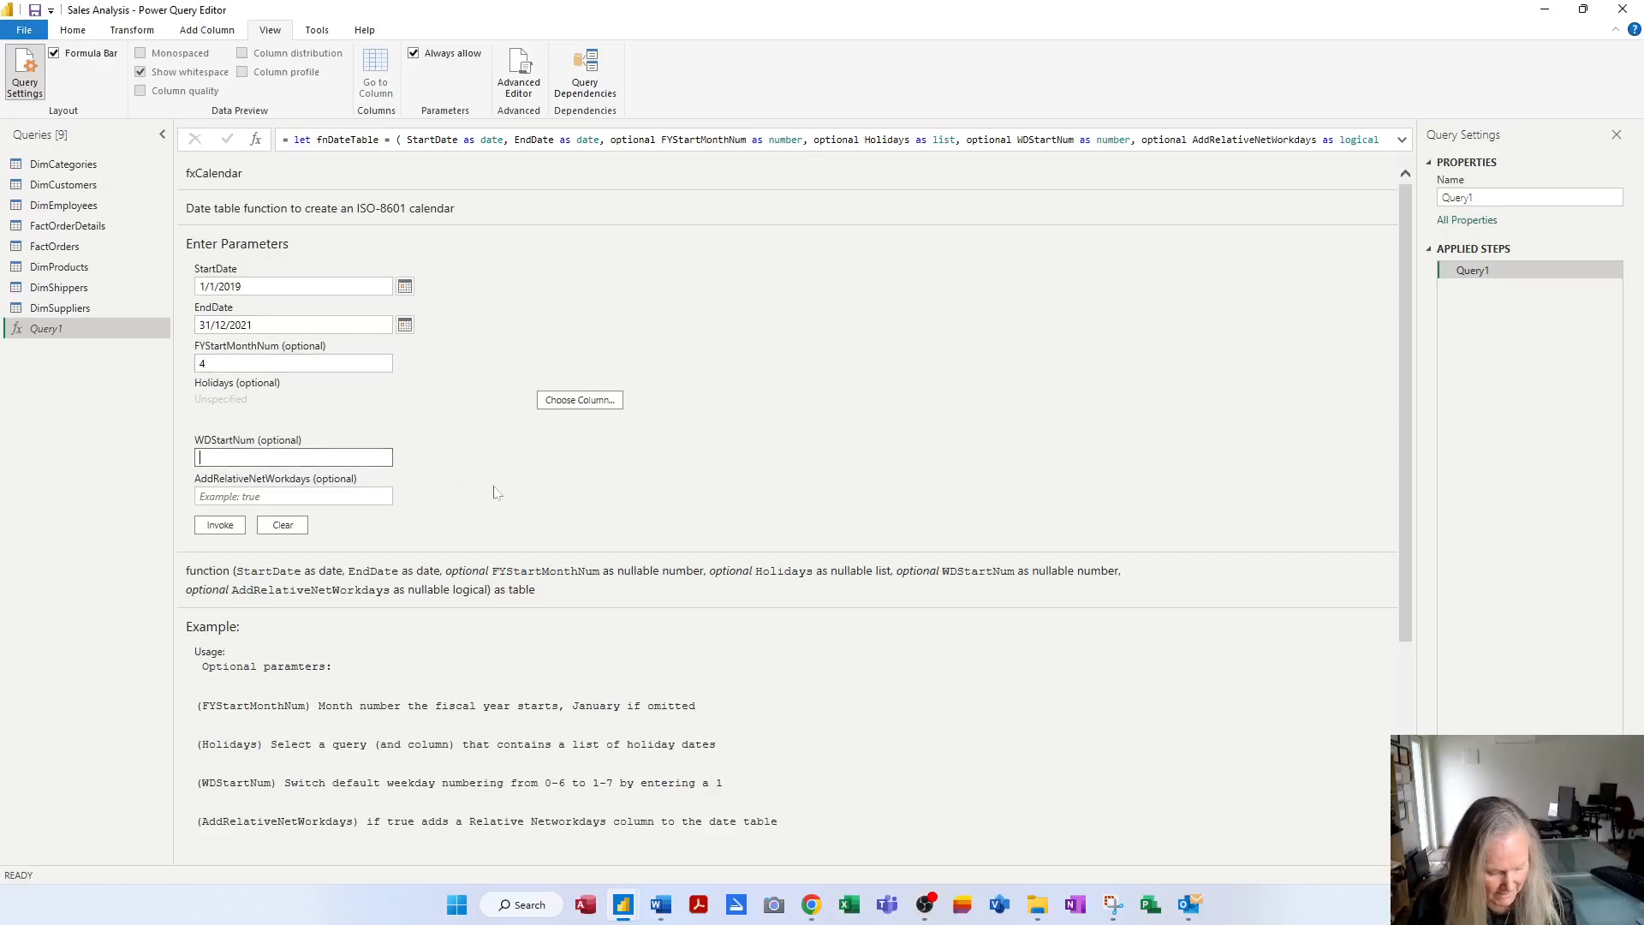
text(1)
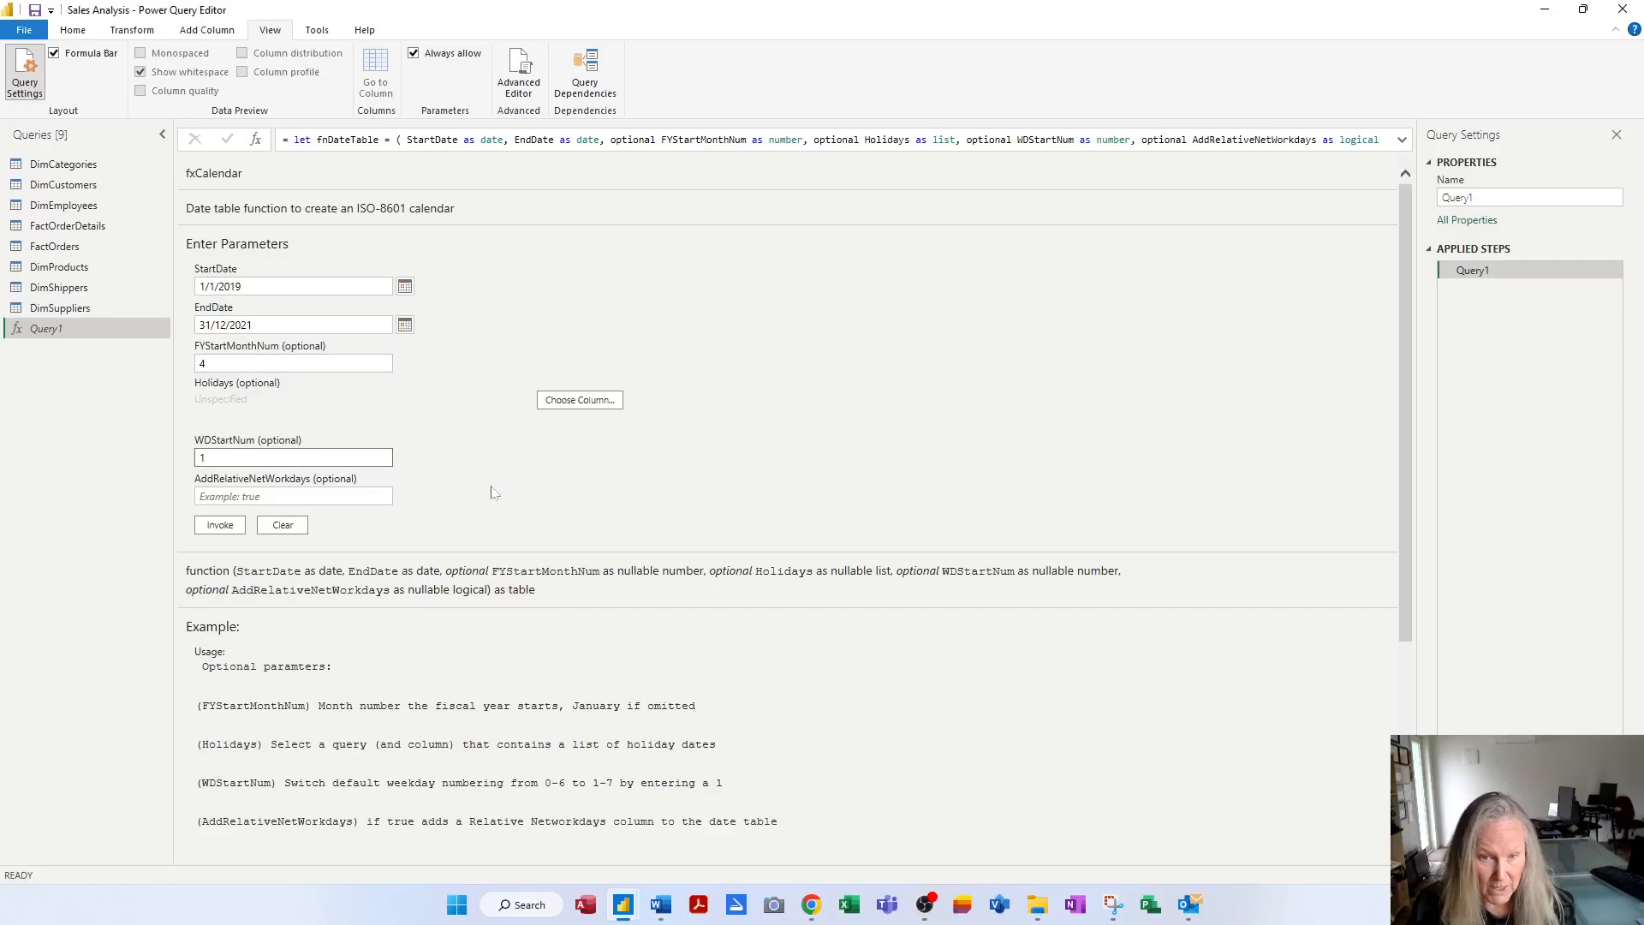
click(240, 504)
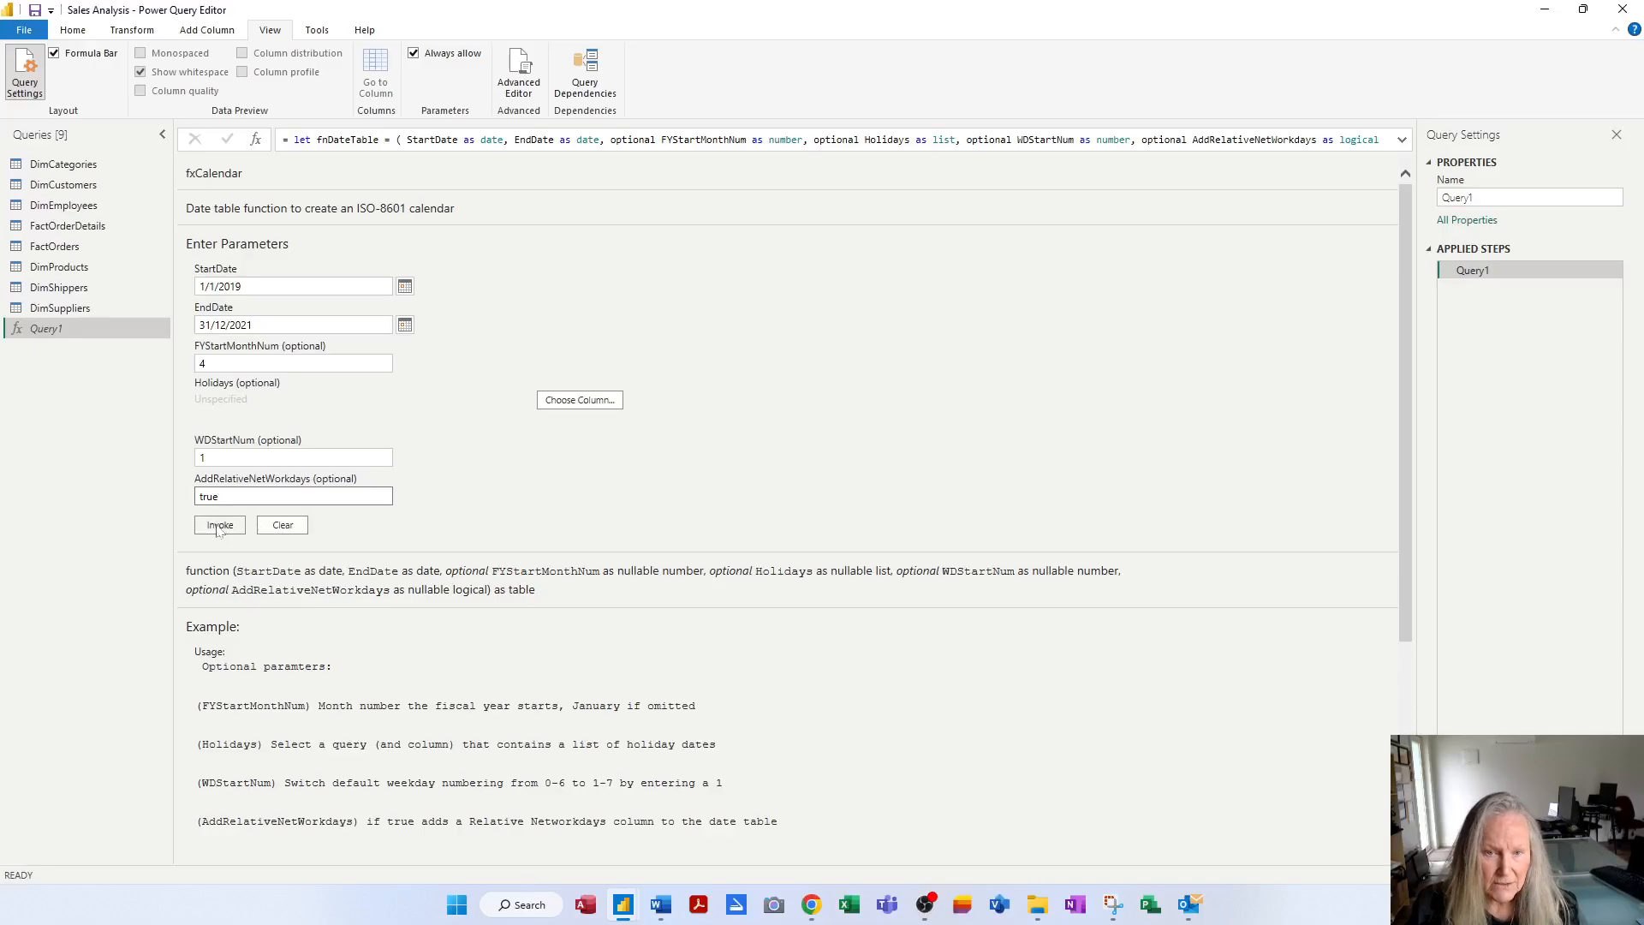
click(220, 526)
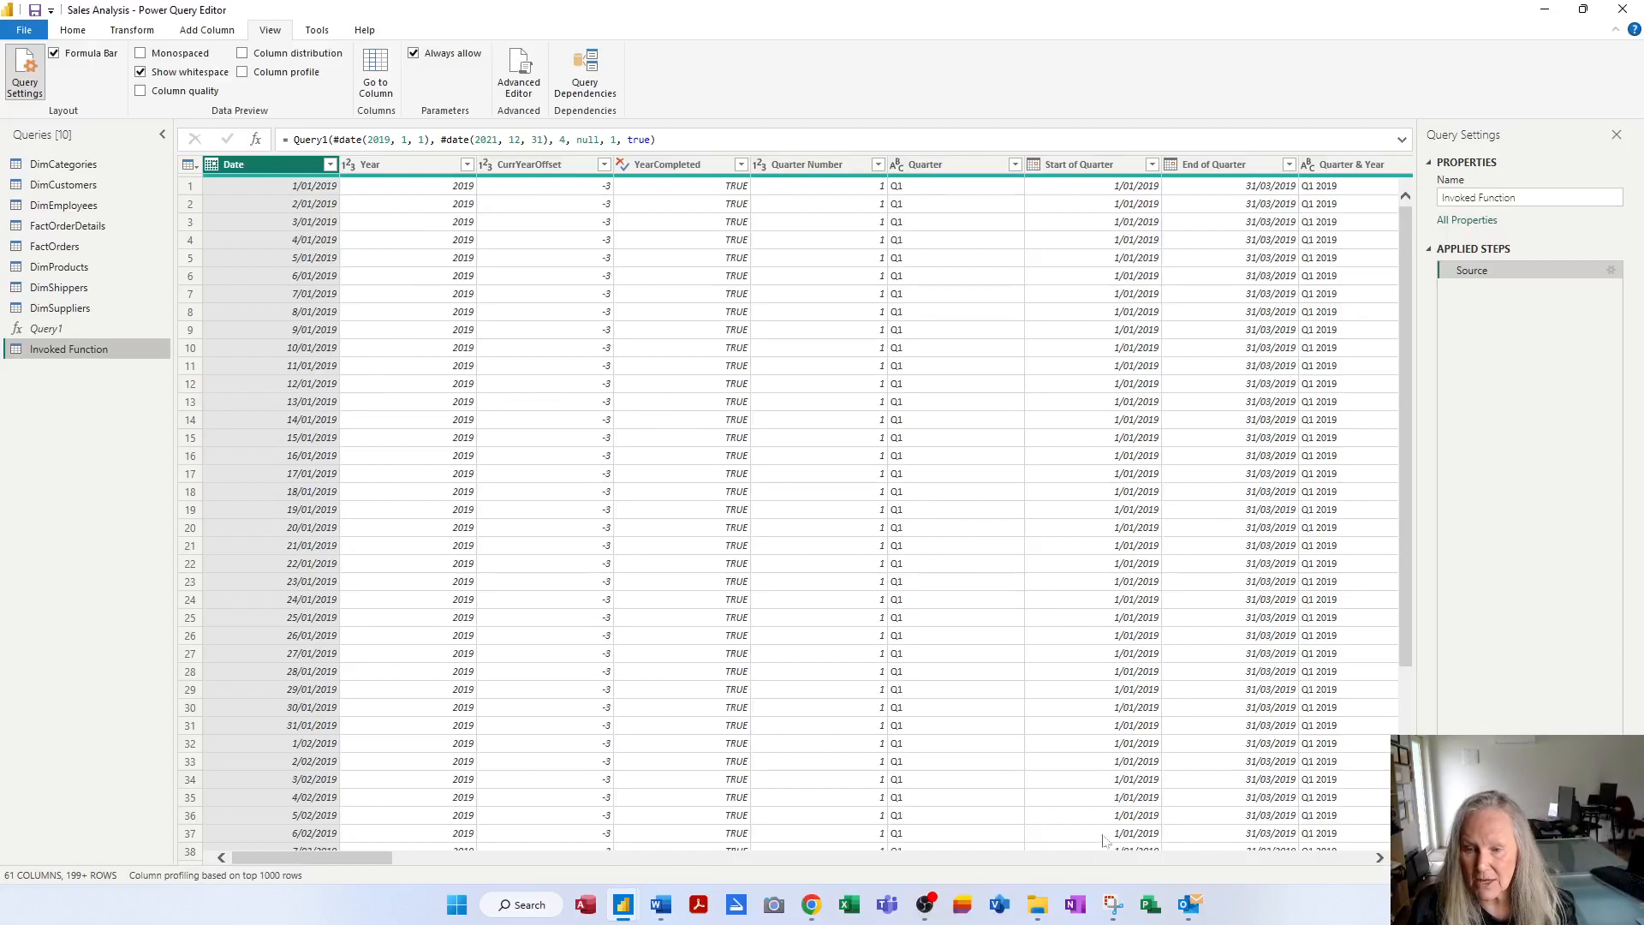
drag(382, 862, 322, 901)
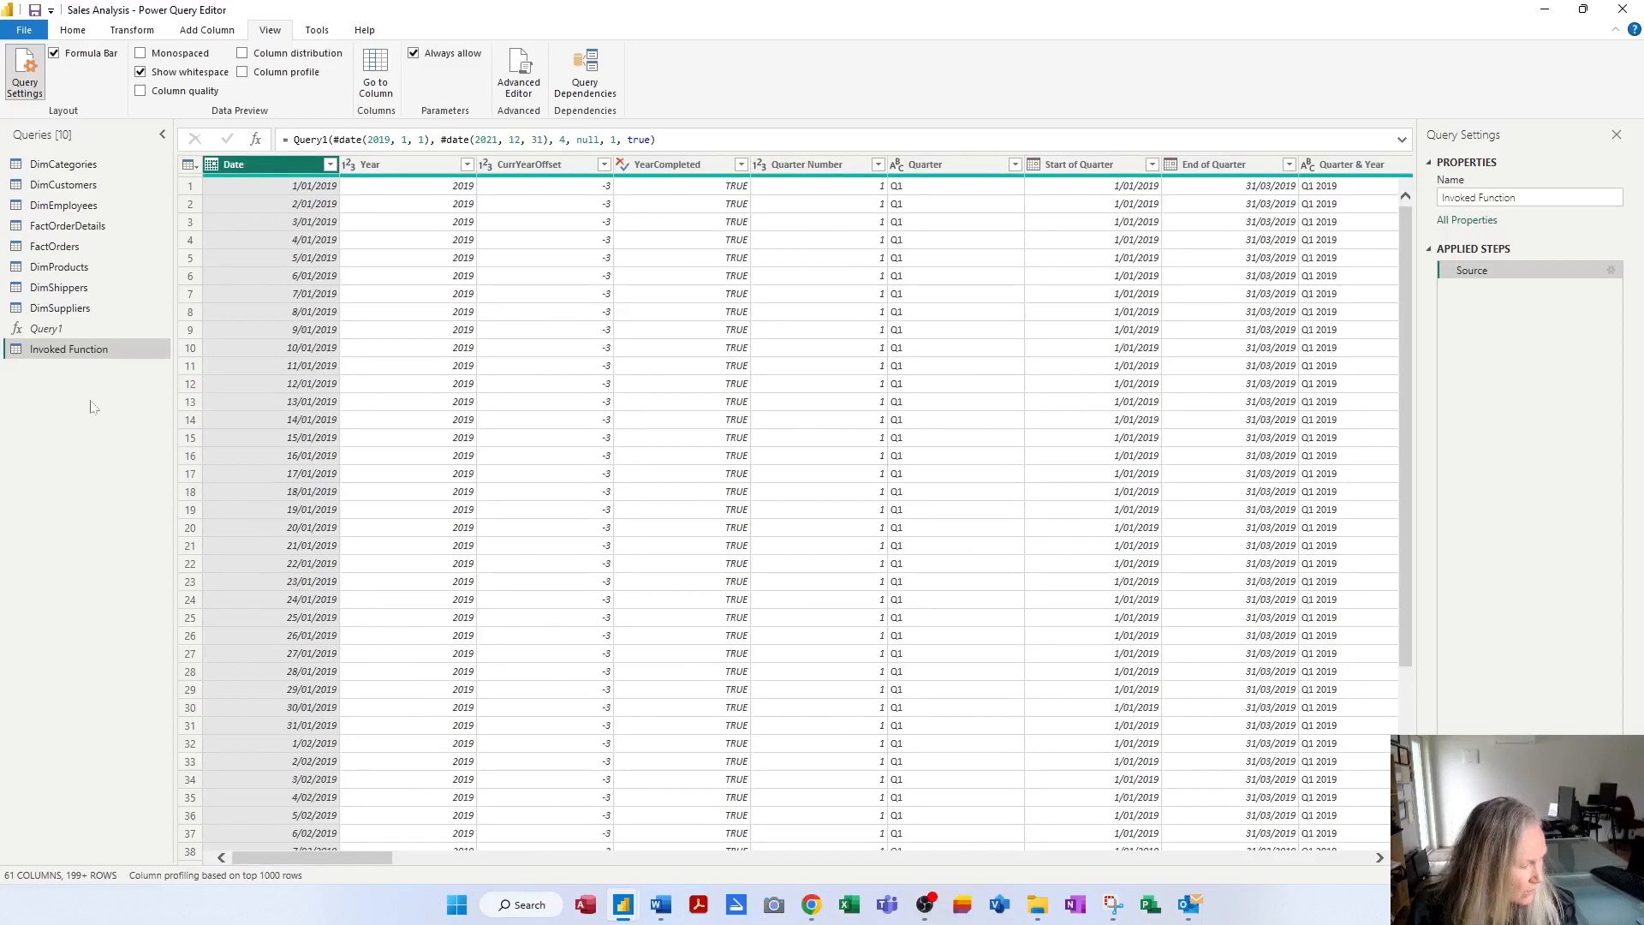
Rename the Query1 function as "Create a Date Table Function"
click(77, 329)
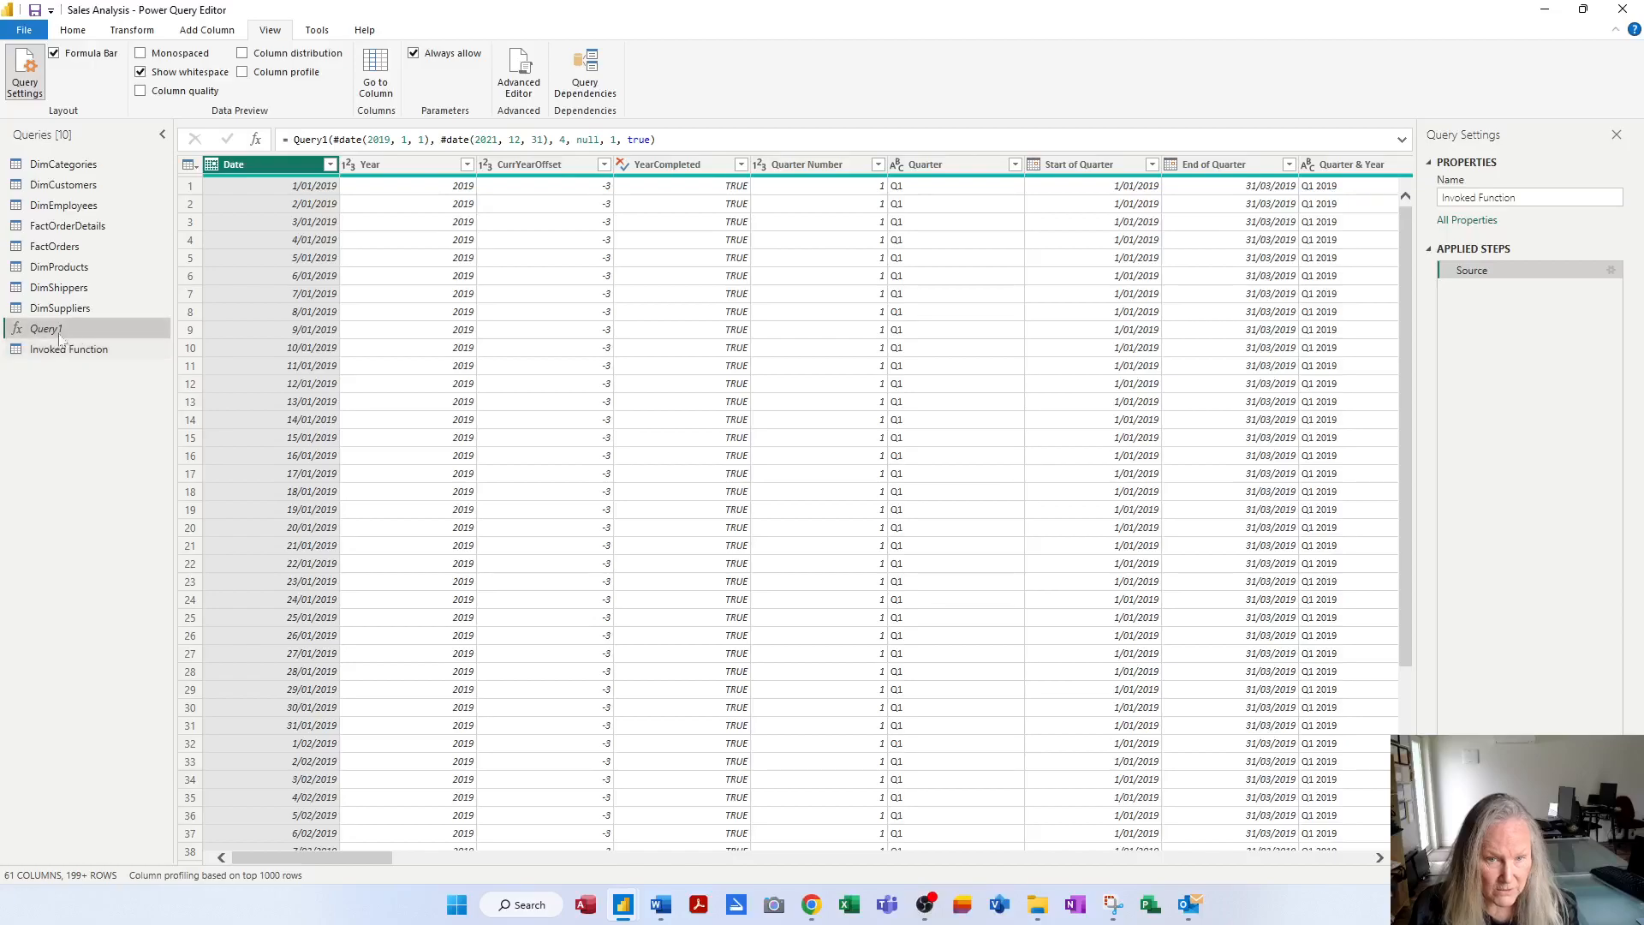
key(F2)
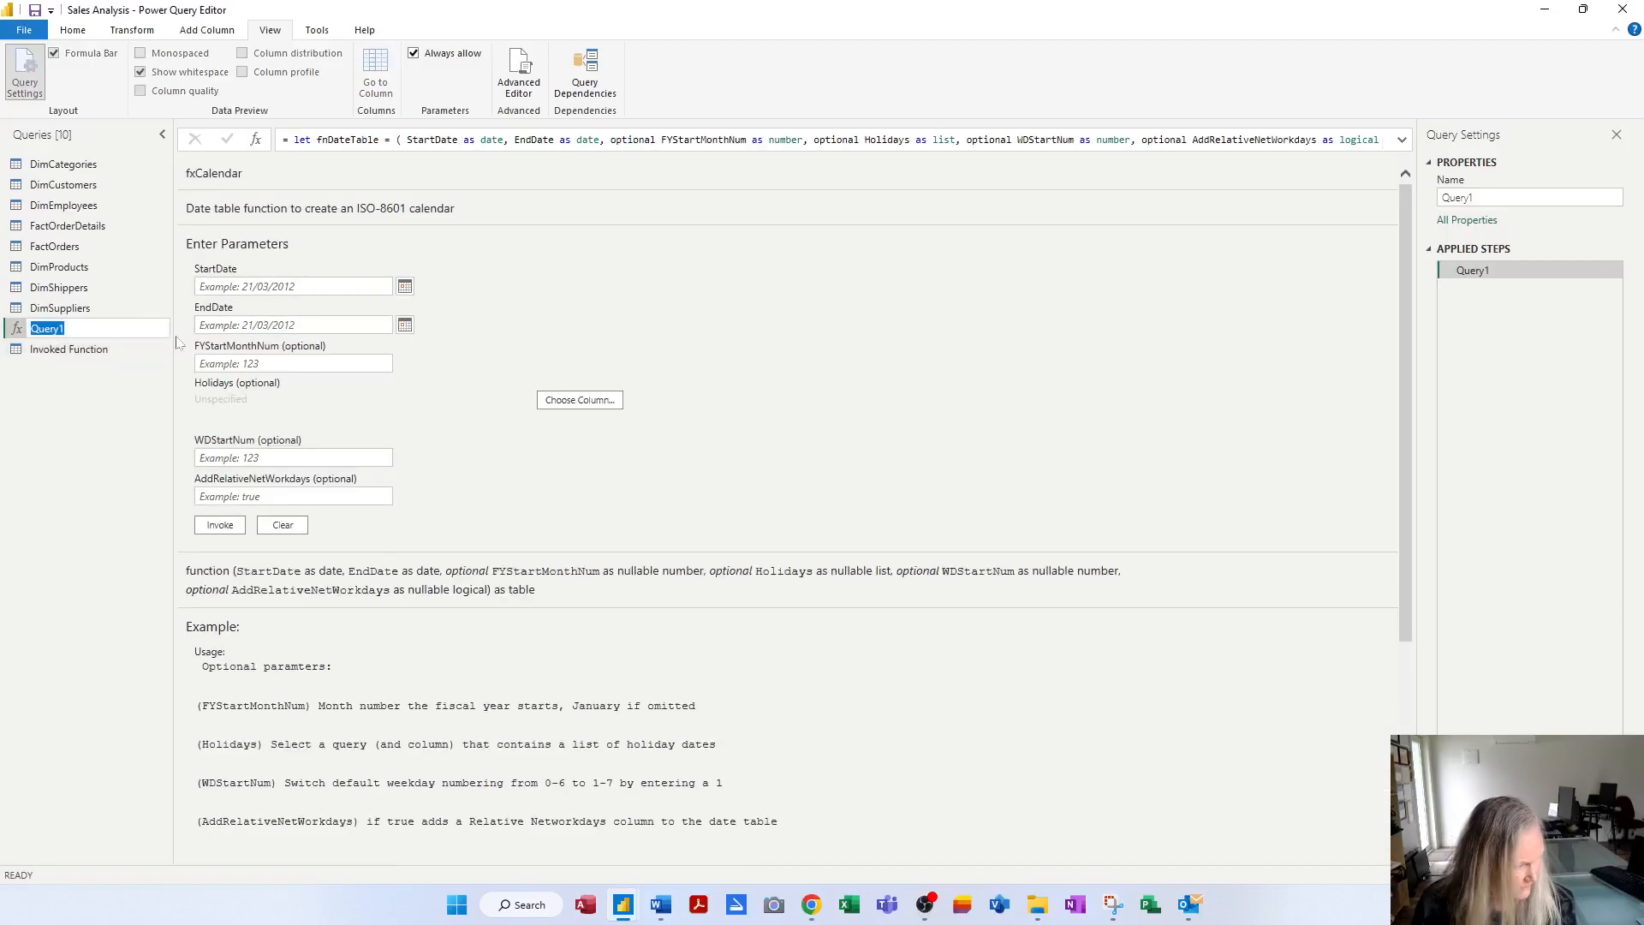
text(Create a Date Table Function)
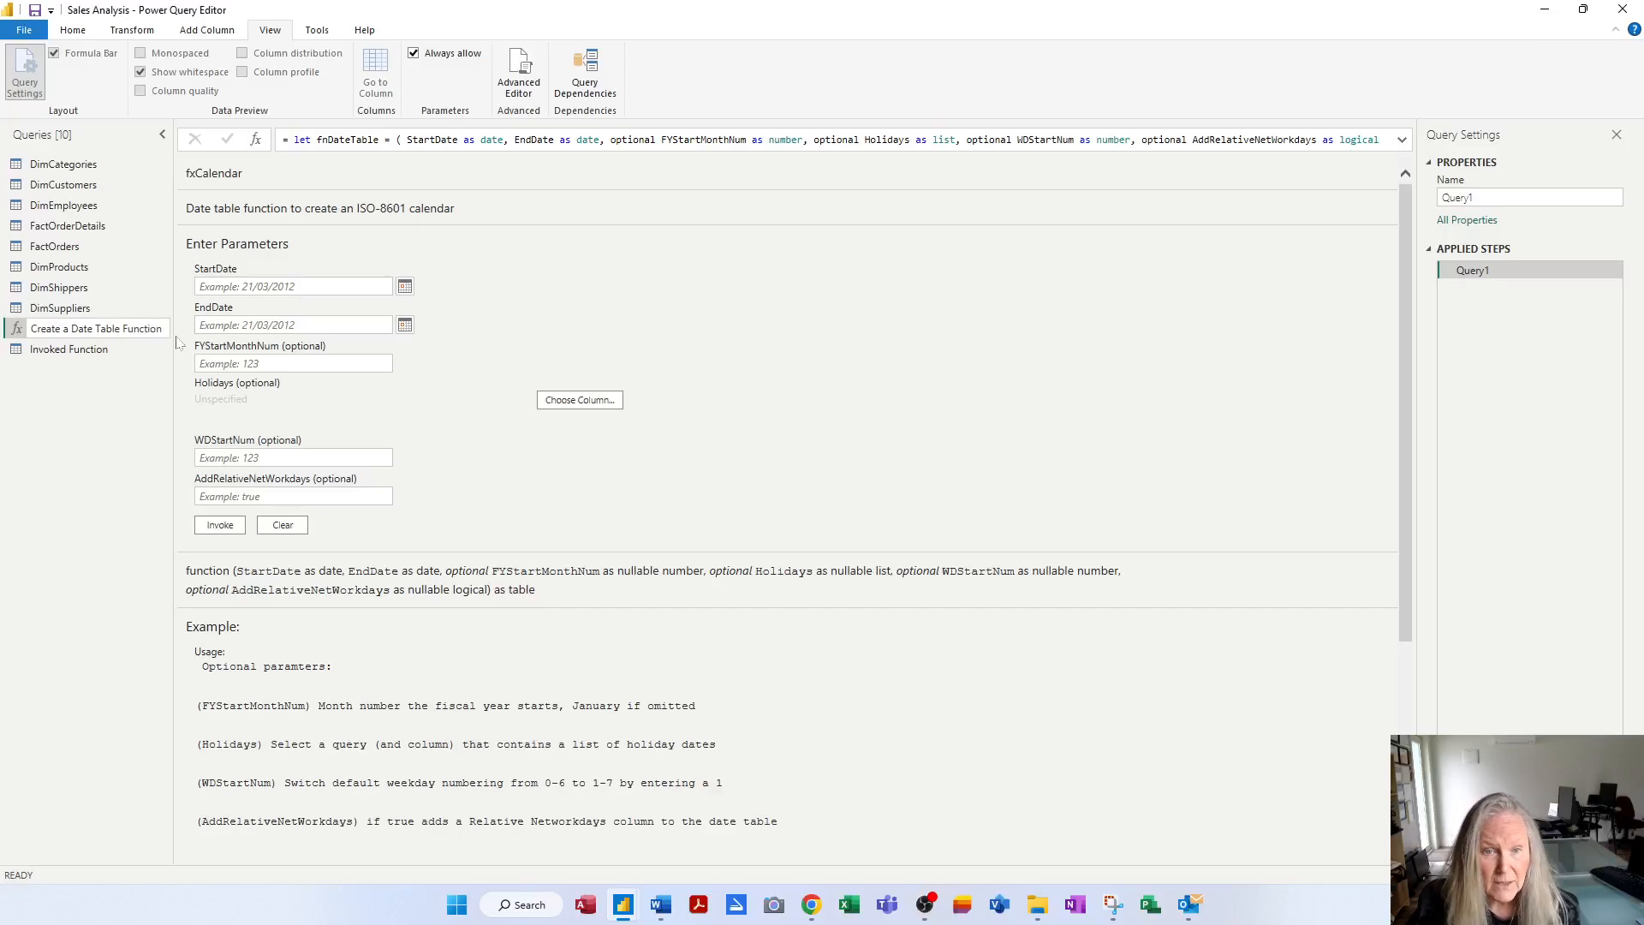
key(Return)
Rename the Invoked Function table as DimDateTable, and close the query editor applying the changes to the model
click(69, 350)
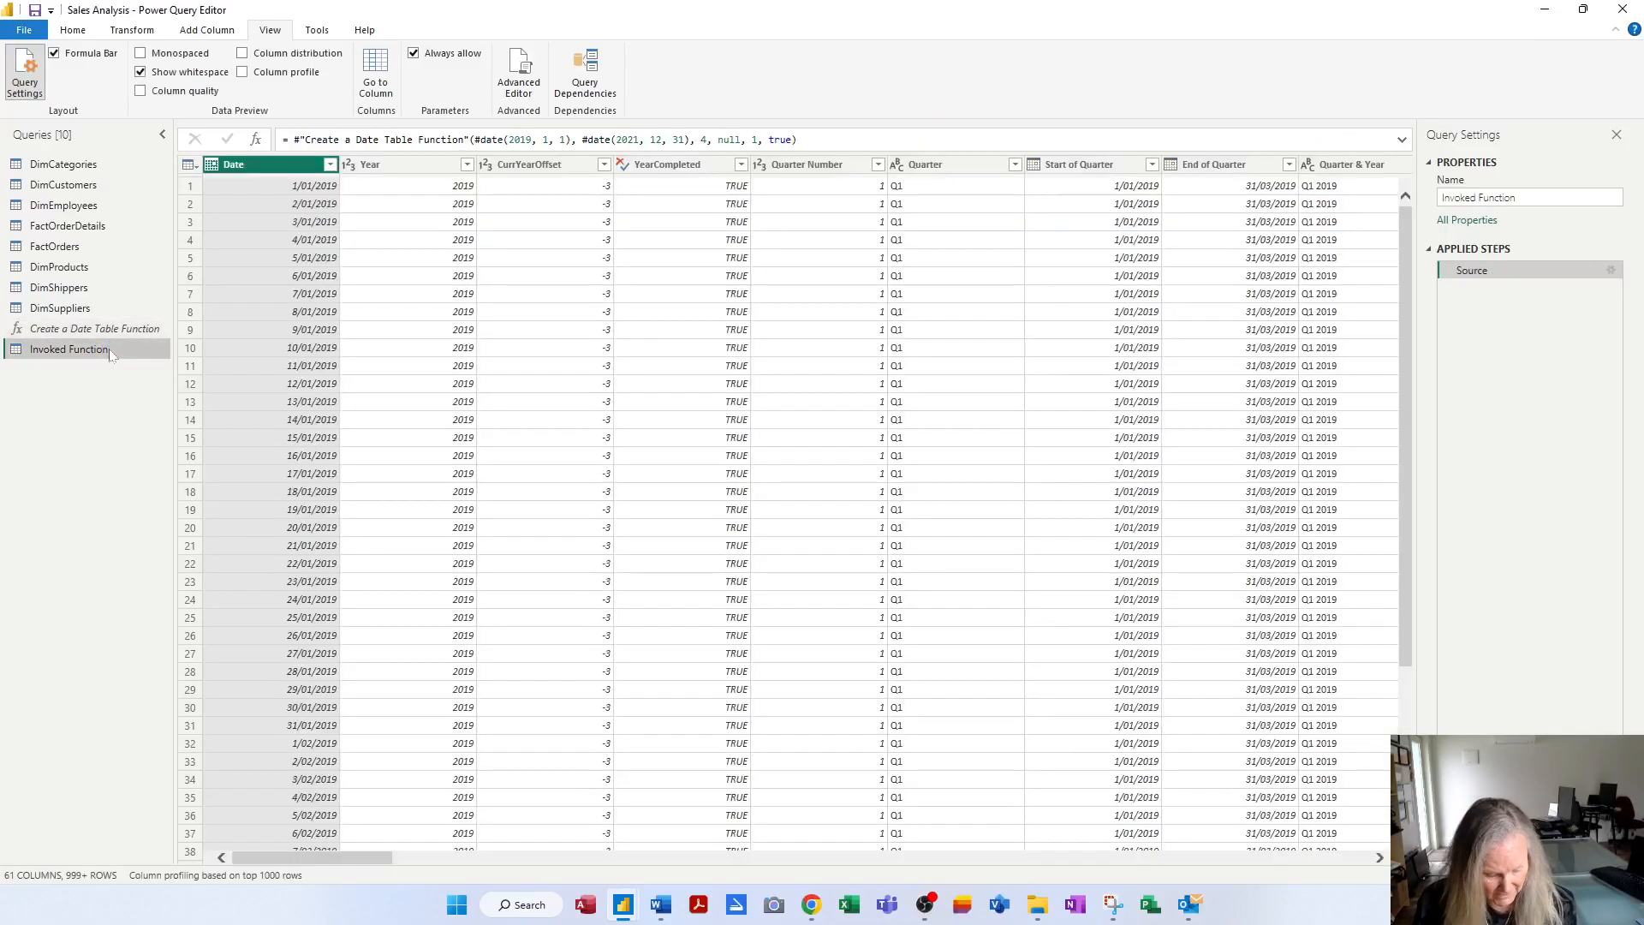
double_click(94, 351)
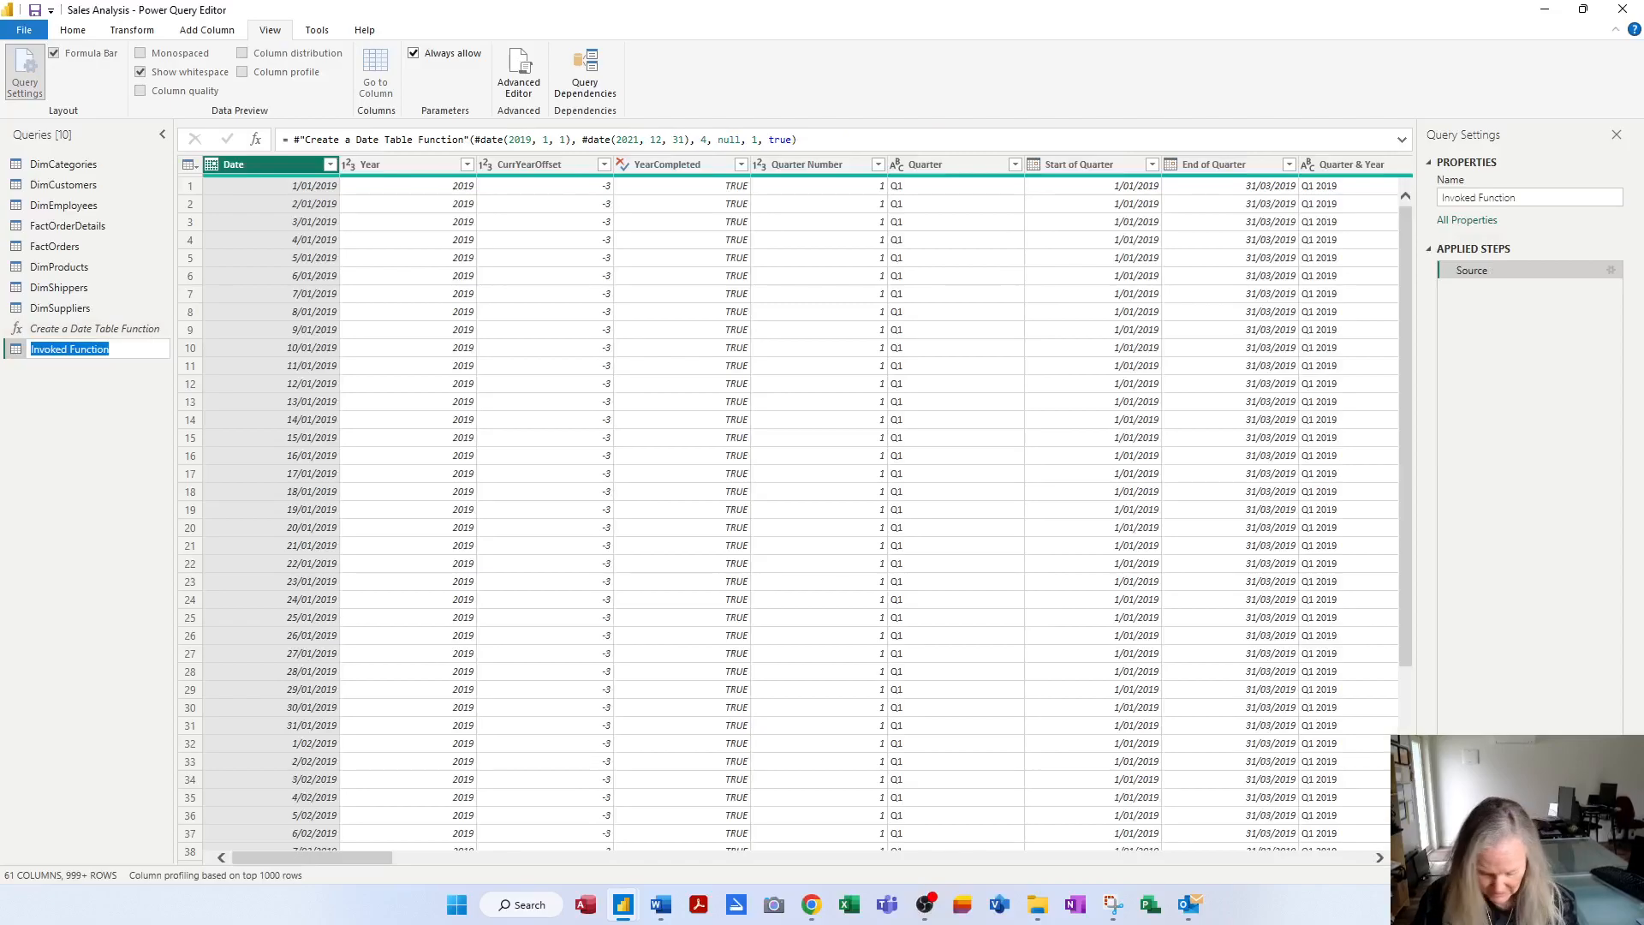
text(DimDateTable)
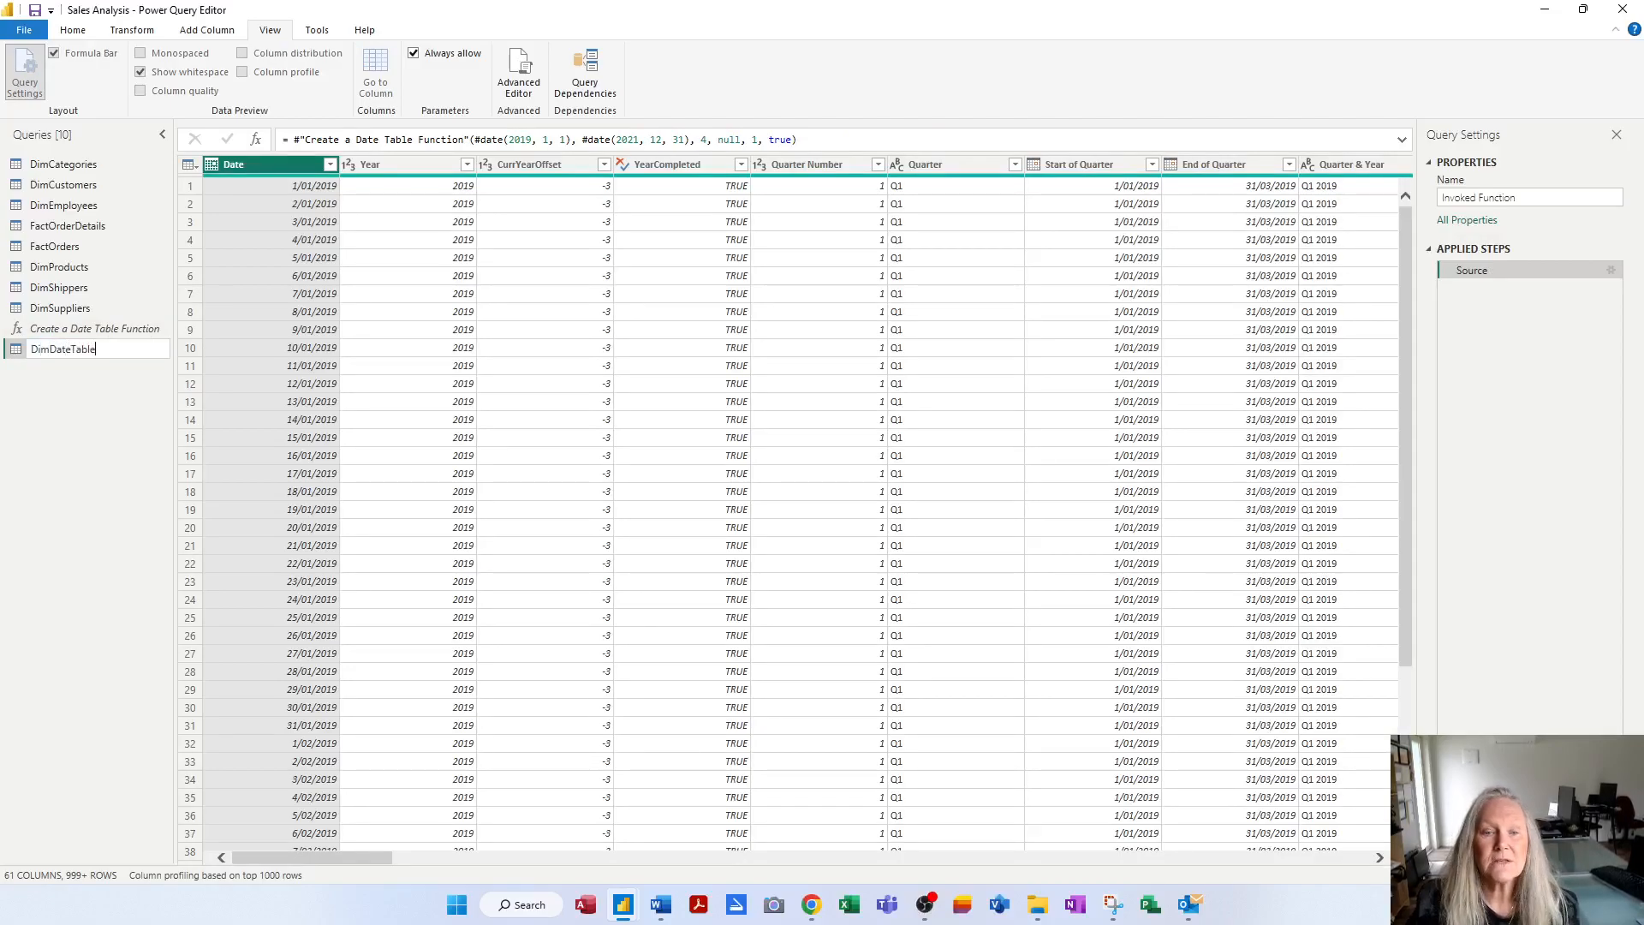
key(Return)
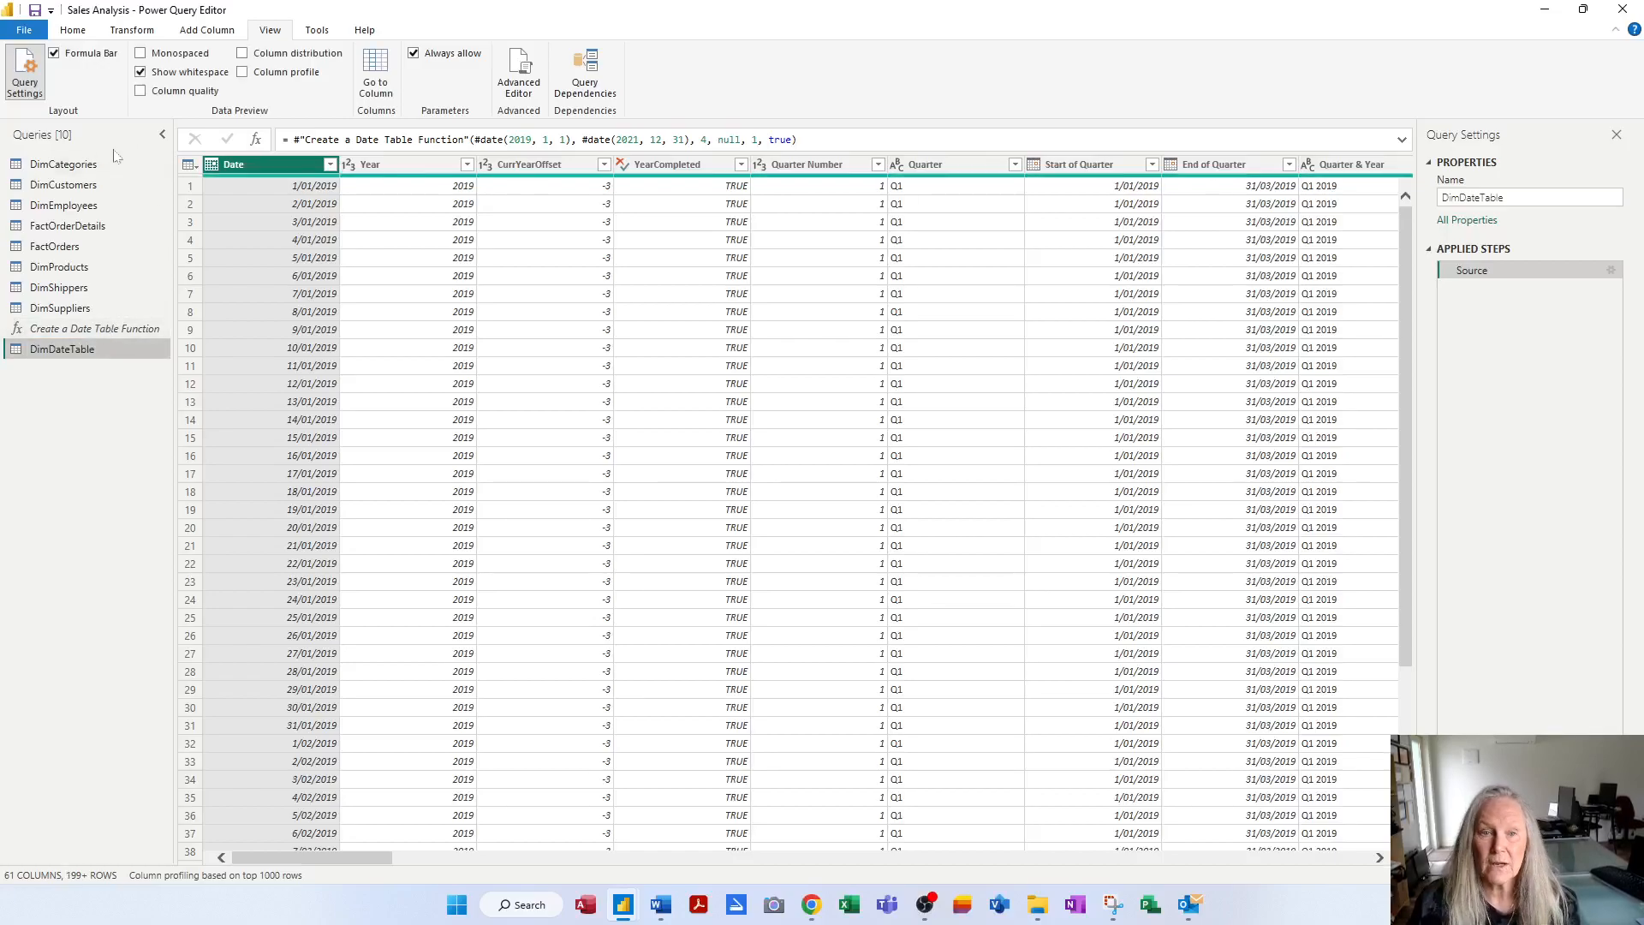
click(74, 34)
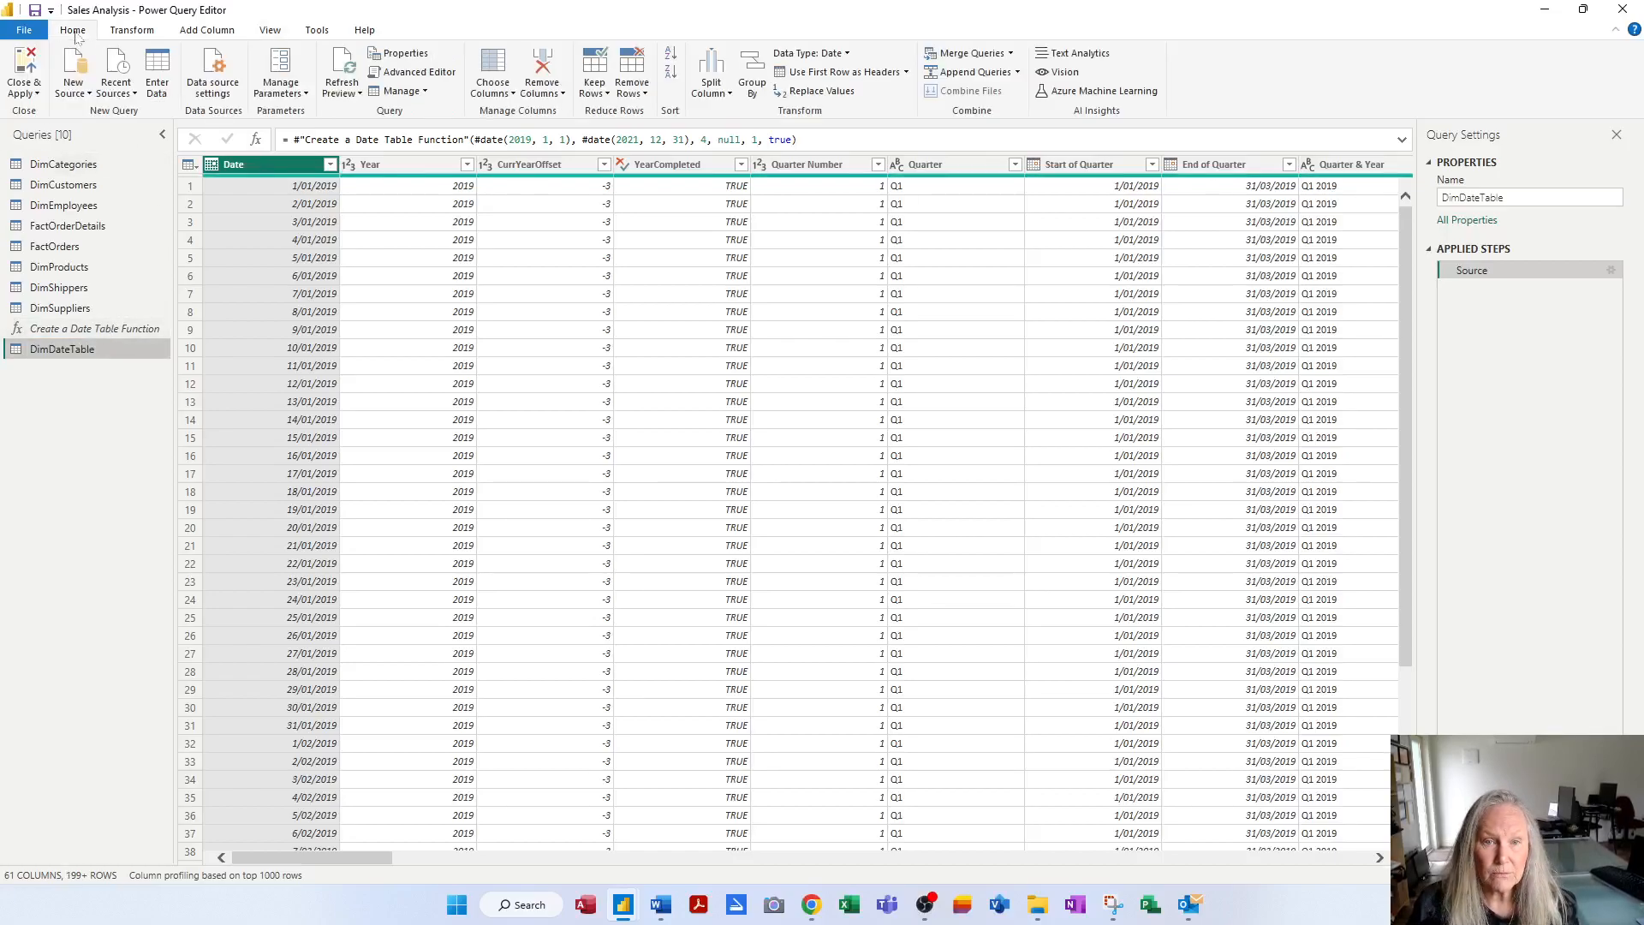
click(24, 64)
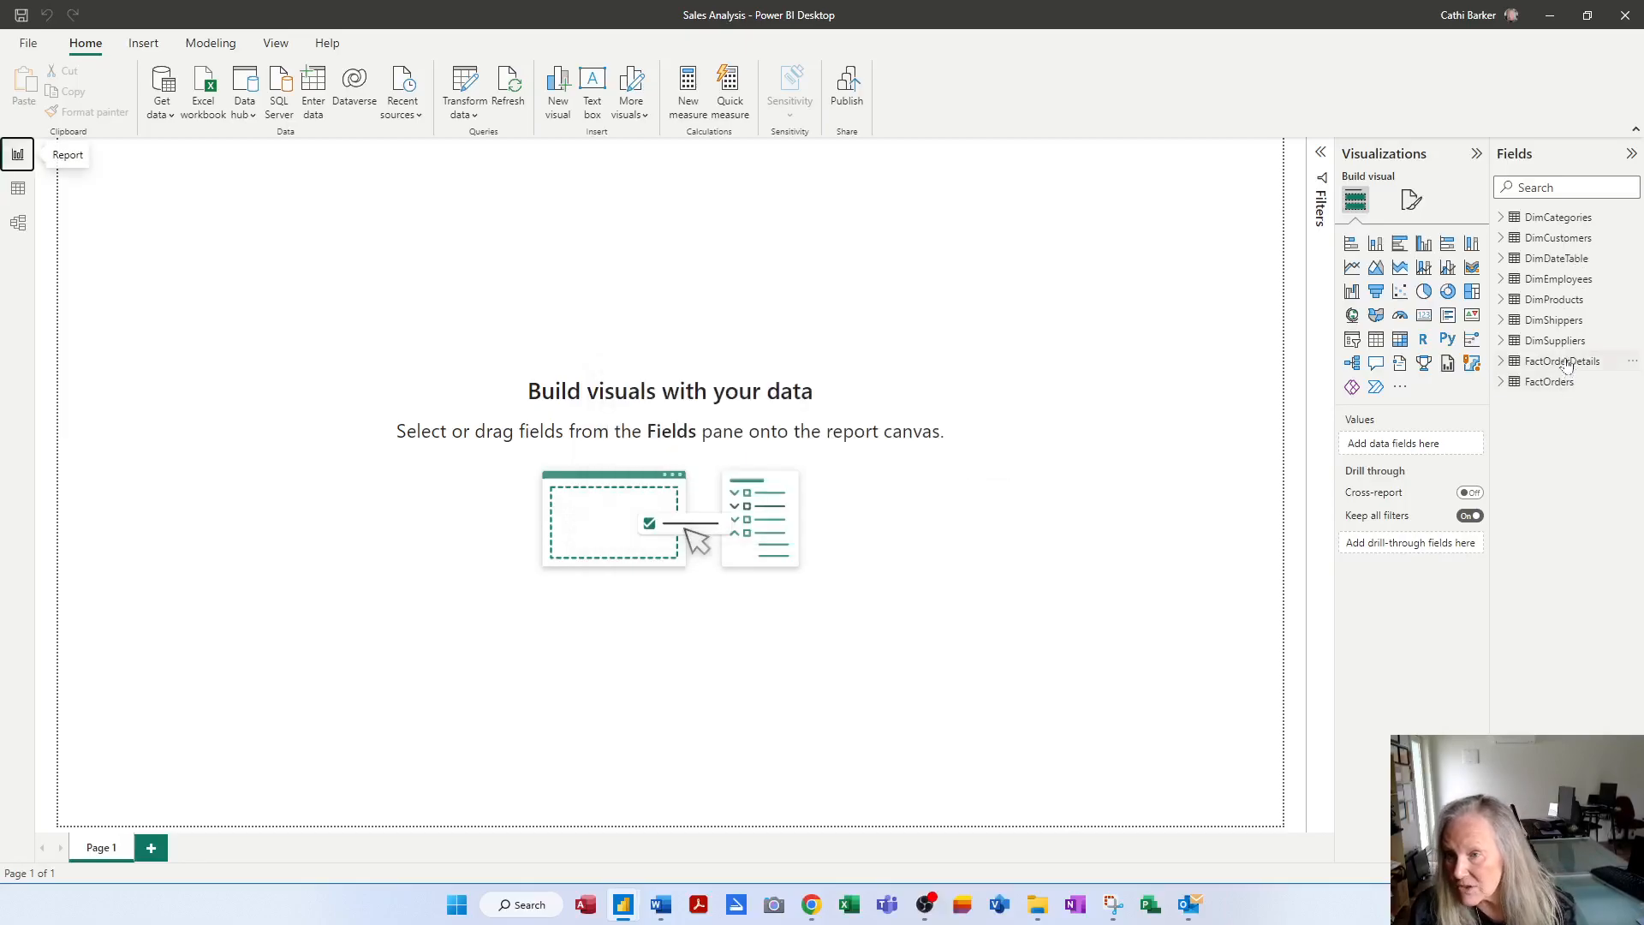
Expand DimDateTable in the field list, widen the list and look through the table's columns
mouse_move(1546, 266)
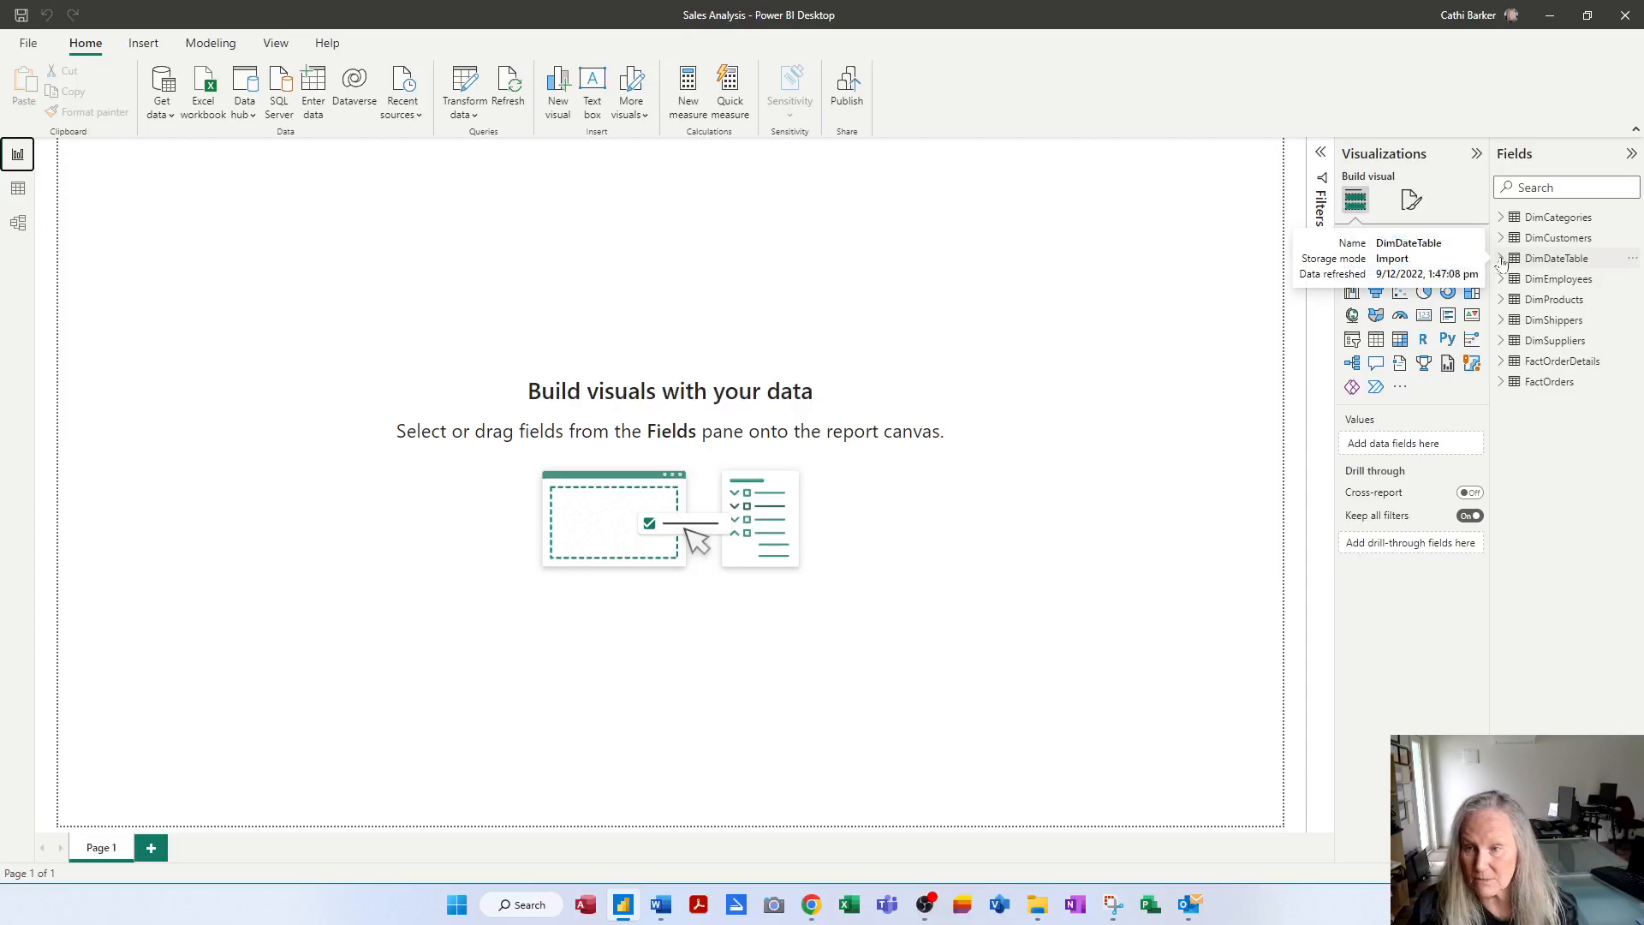
click(1502, 260)
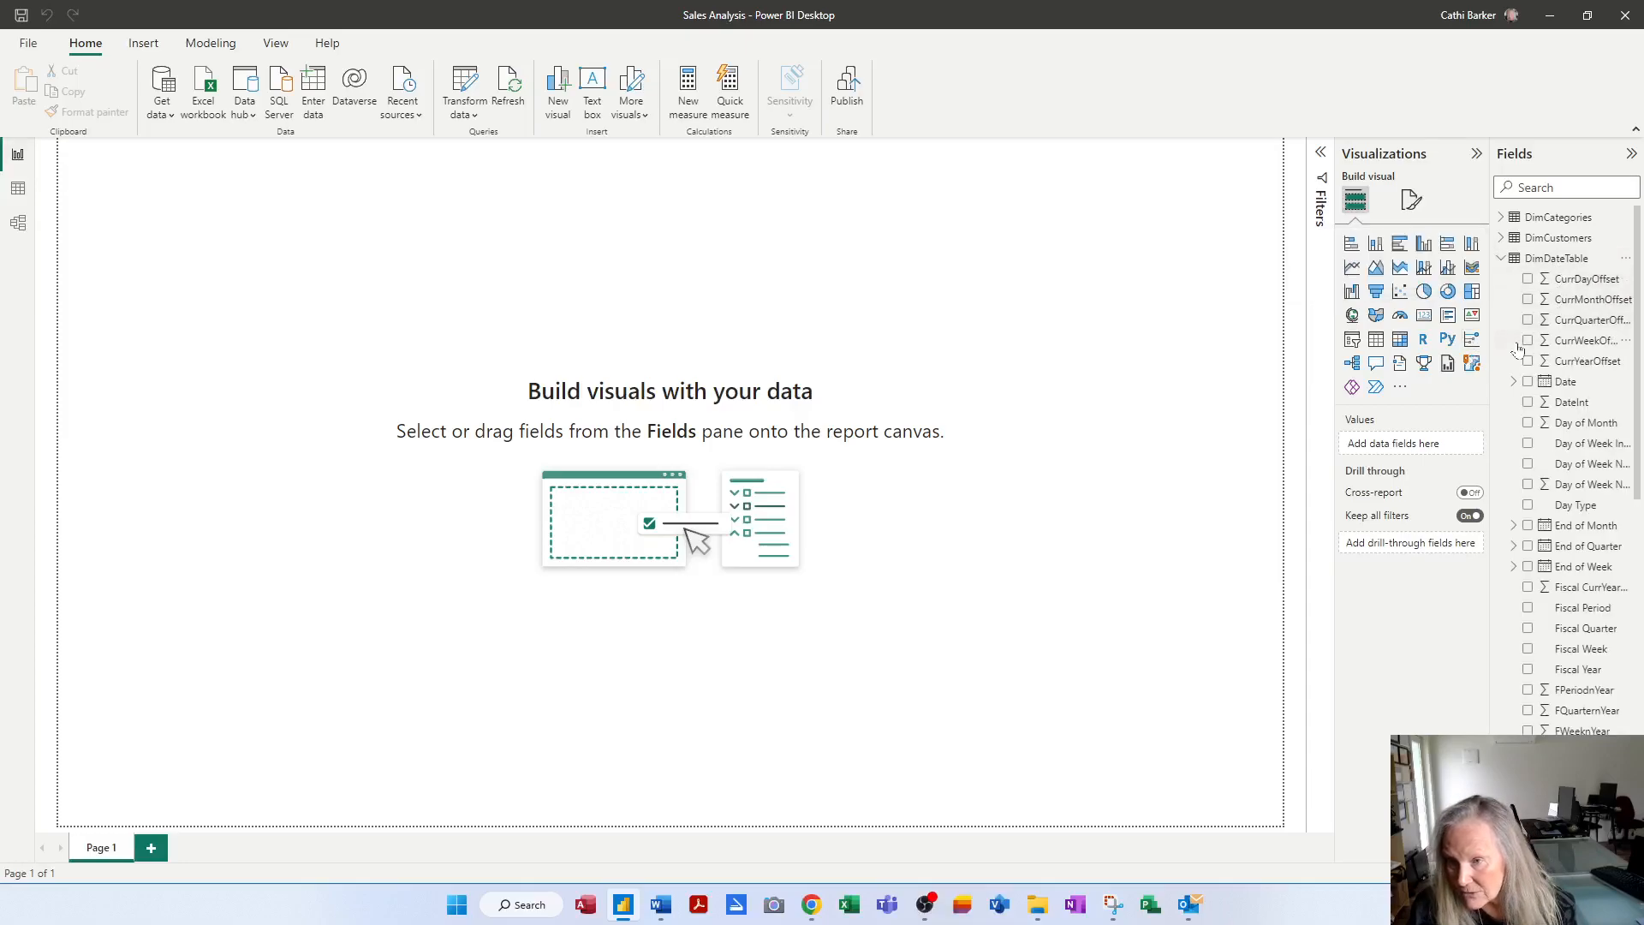
drag(1491, 344, 1448, 348)
scroll(1521, 379, down, 10)
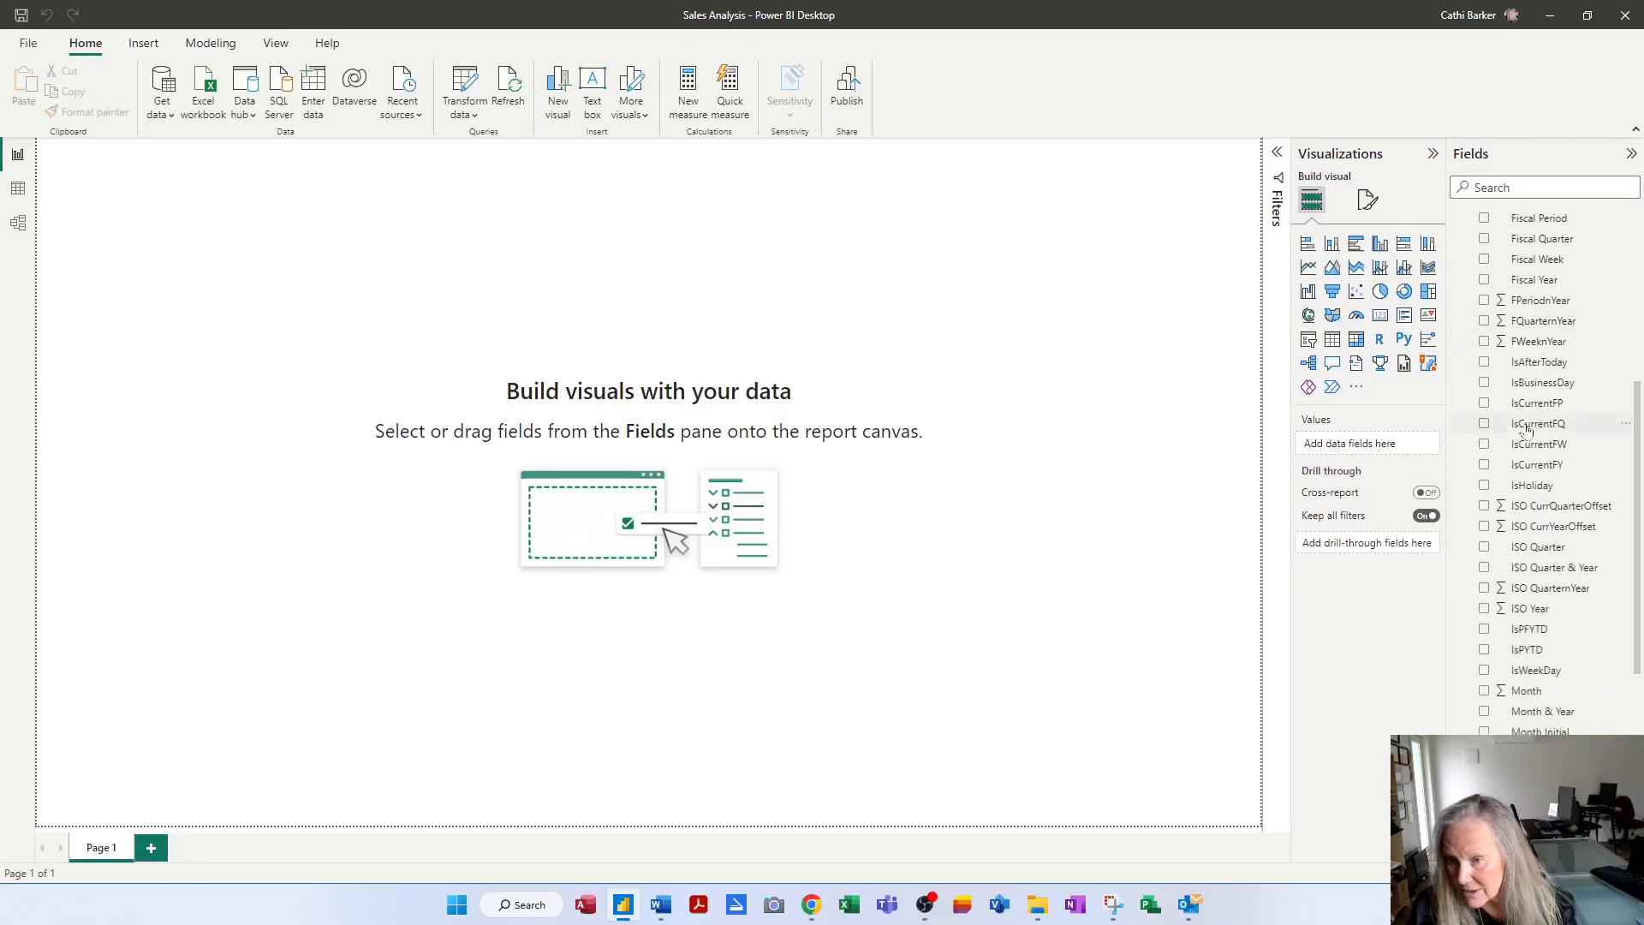
Collapse DimDateTable in the field list and mark it as a date table, using Date as the date column
scroll(1534, 462, up, 12)
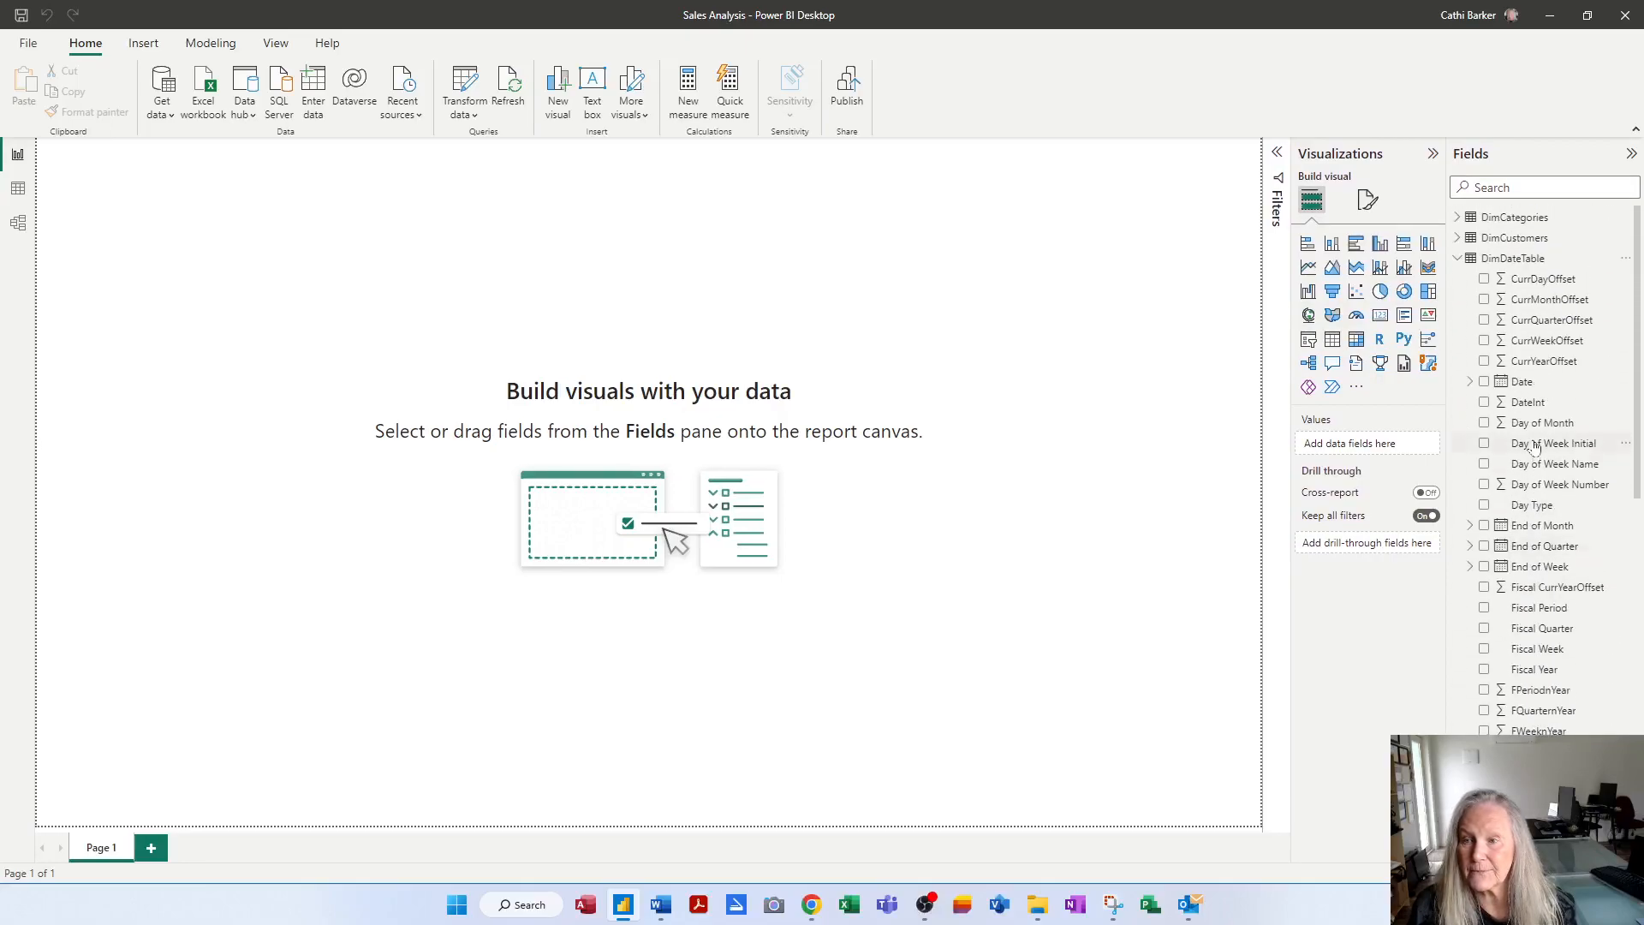
click(1457, 259)
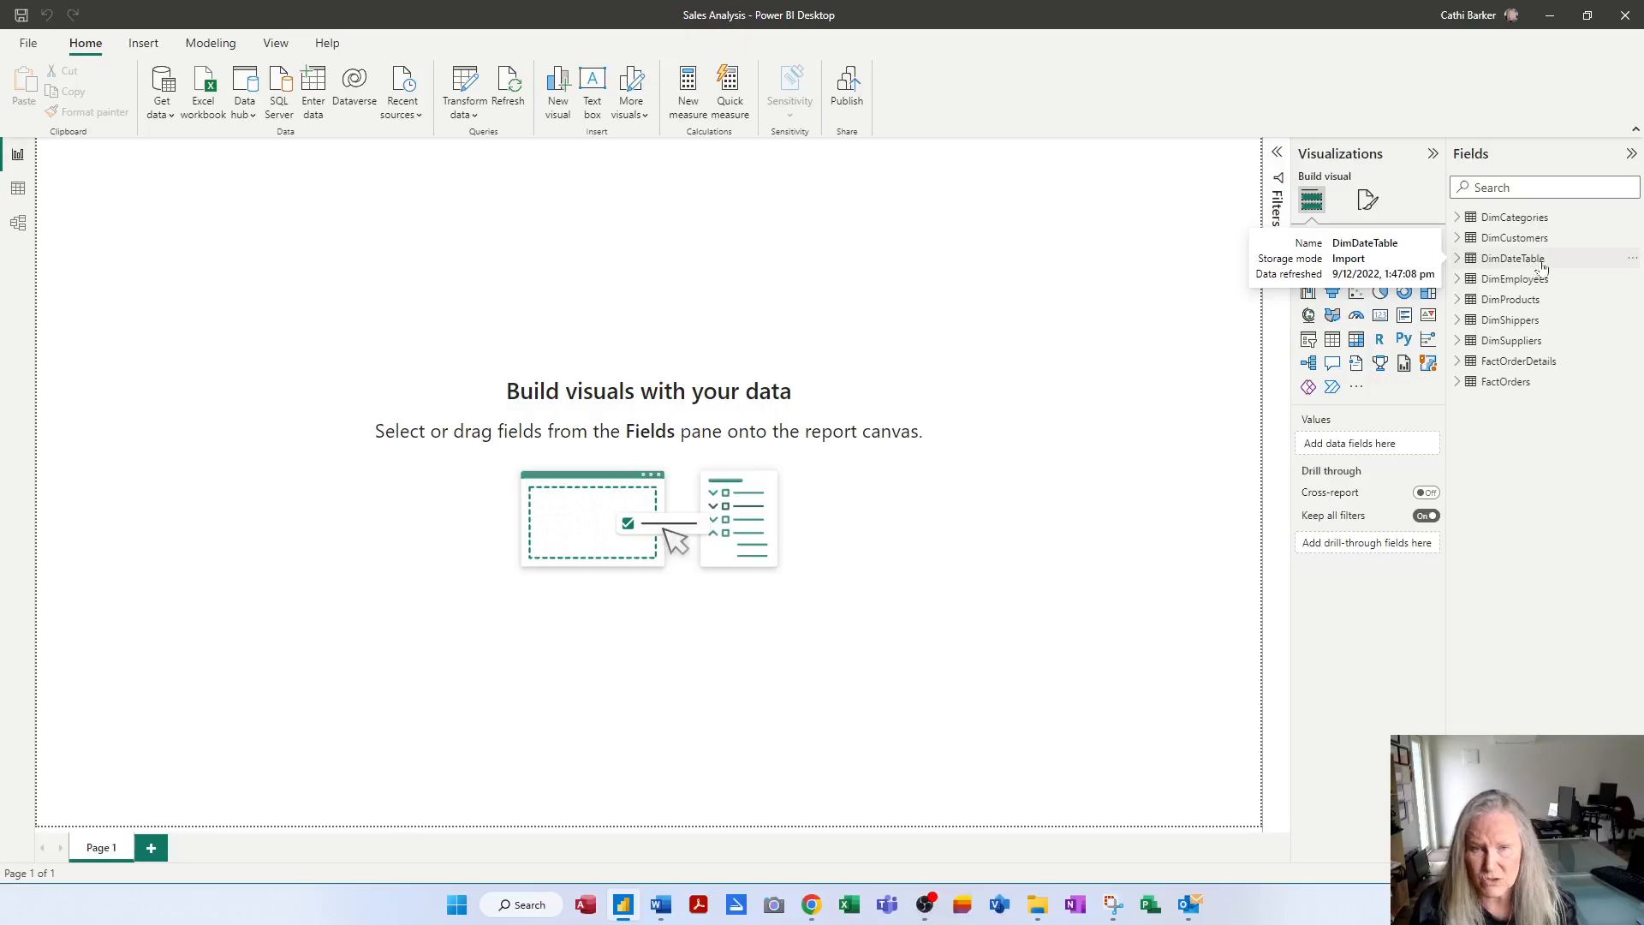
right_click(1542, 268)
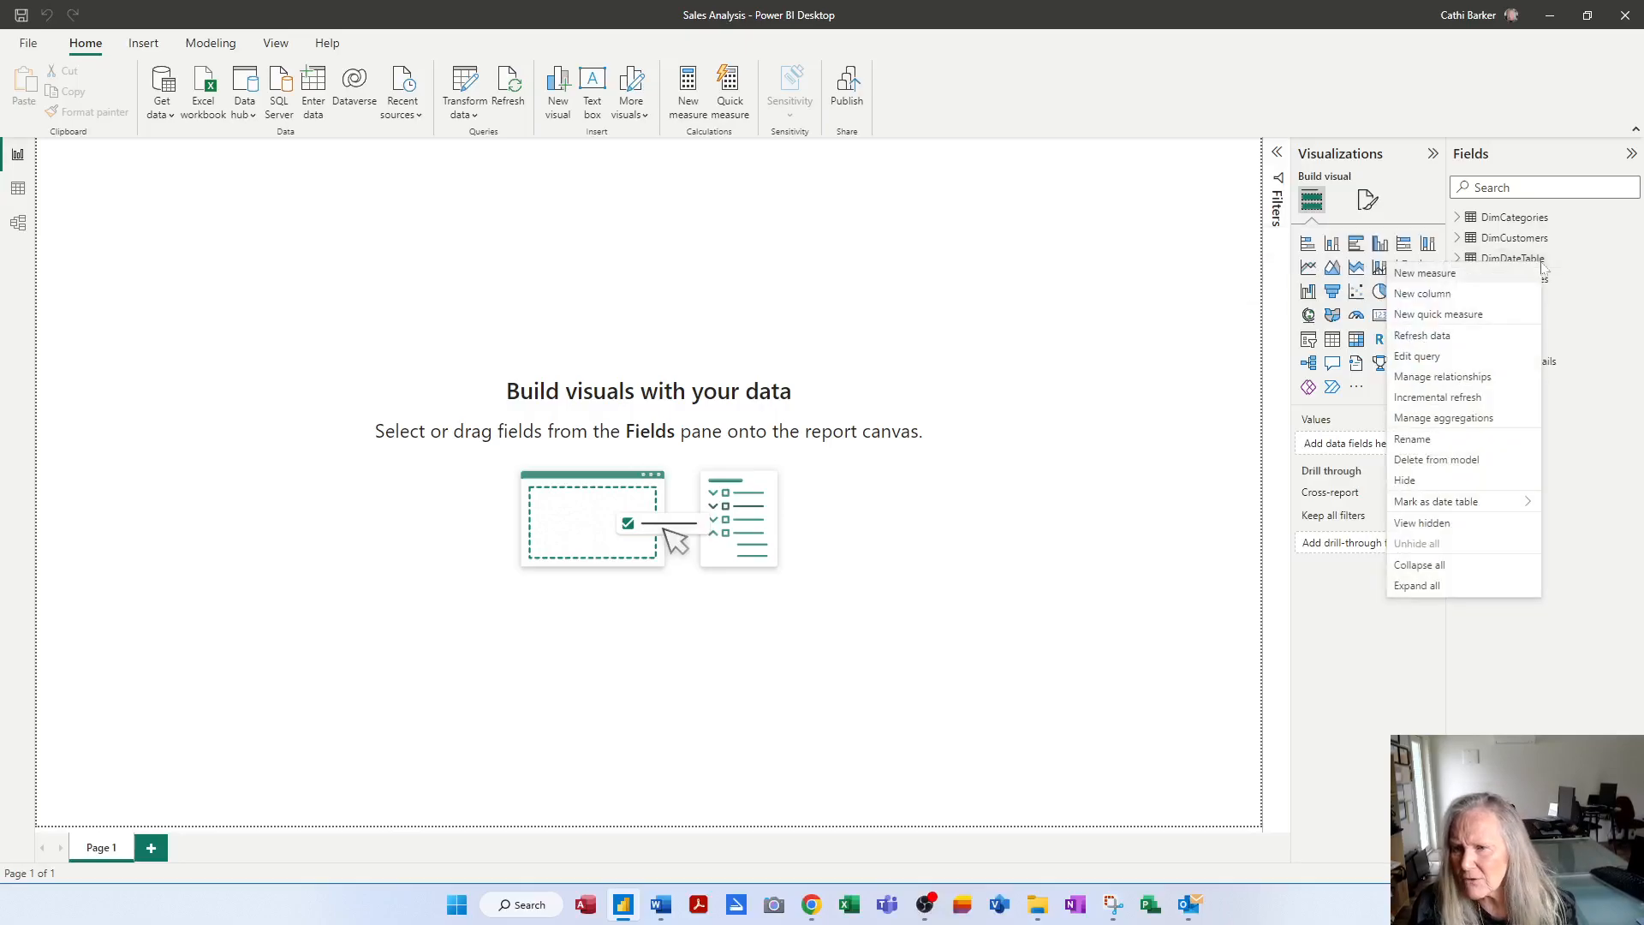
mouse_move(1472, 506)
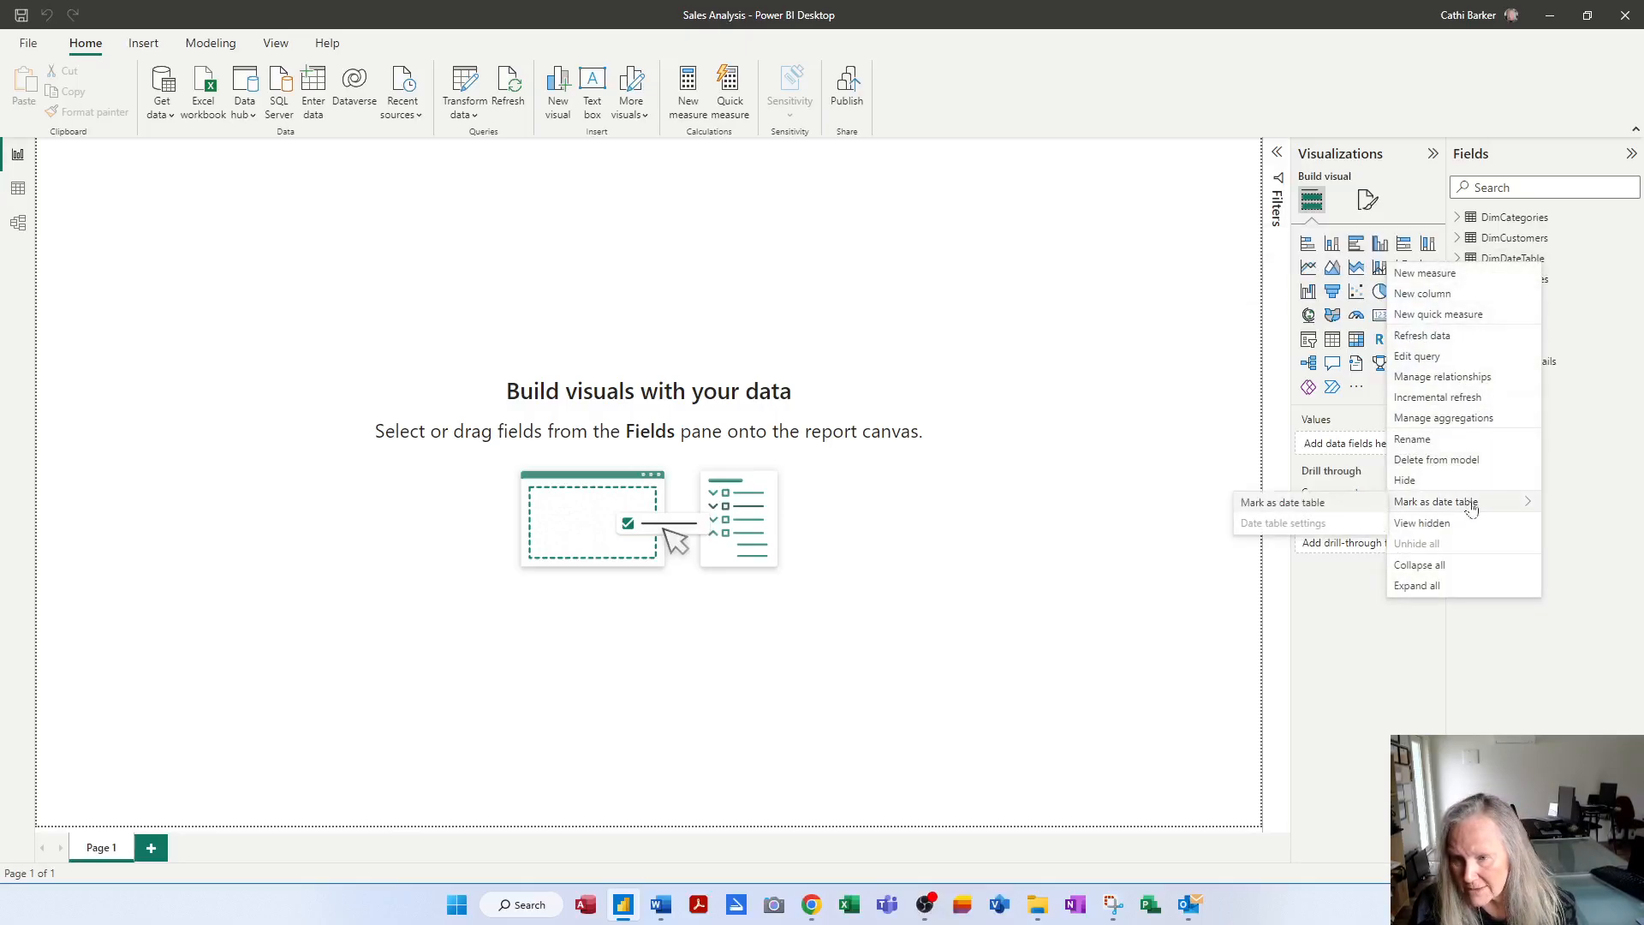
click(1316, 505)
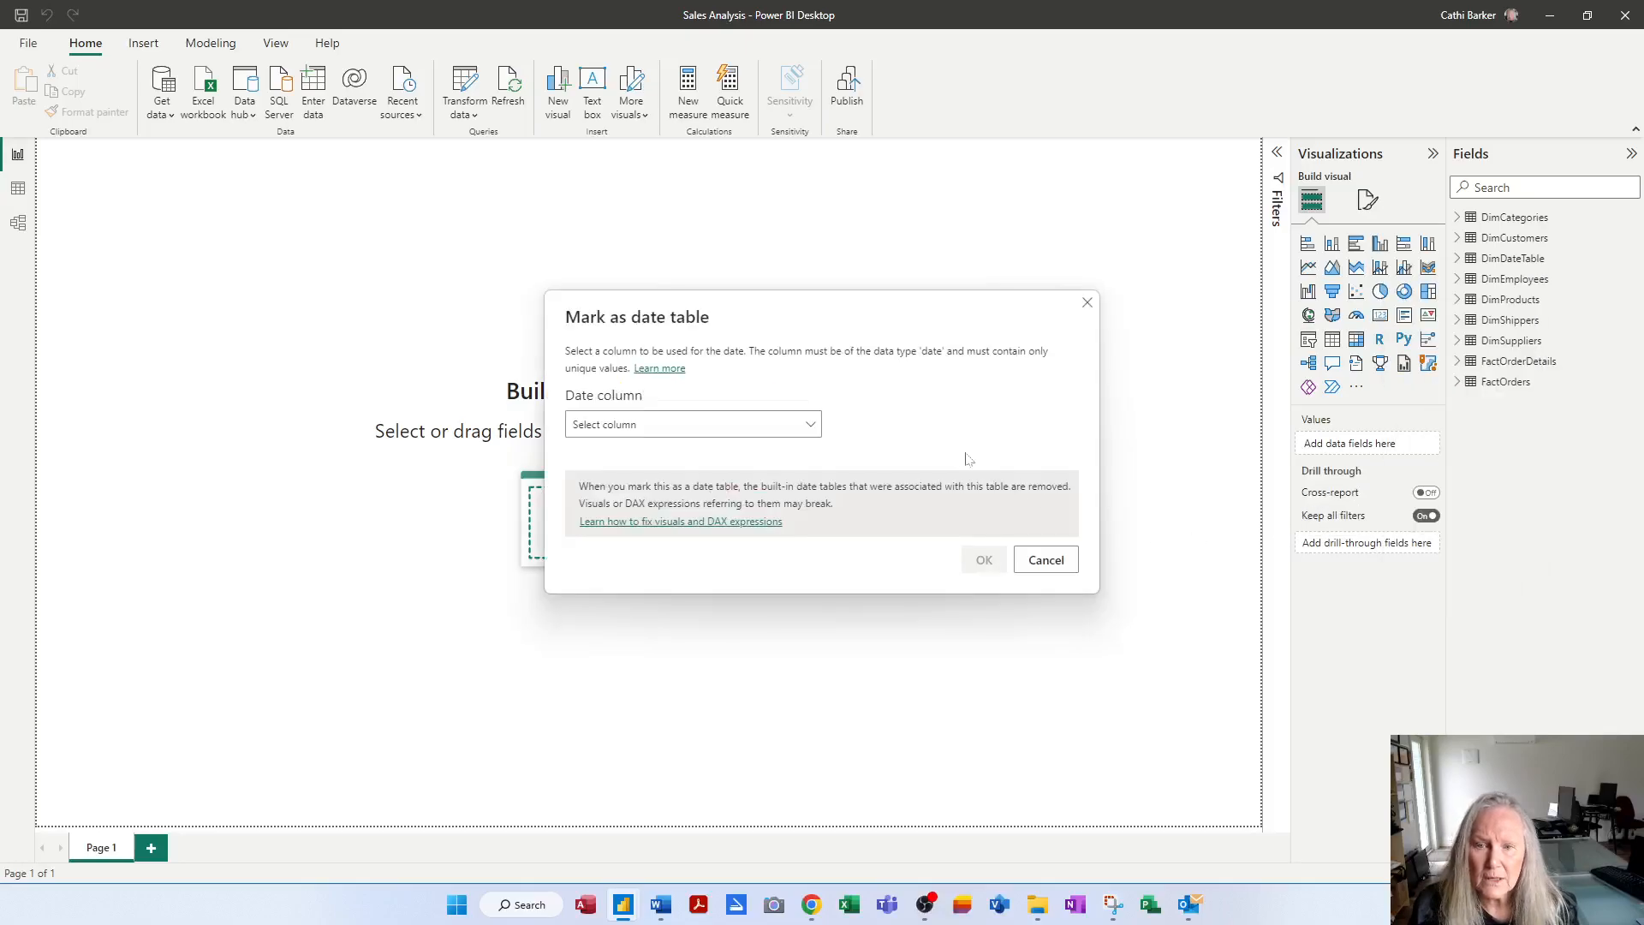
click(811, 426)
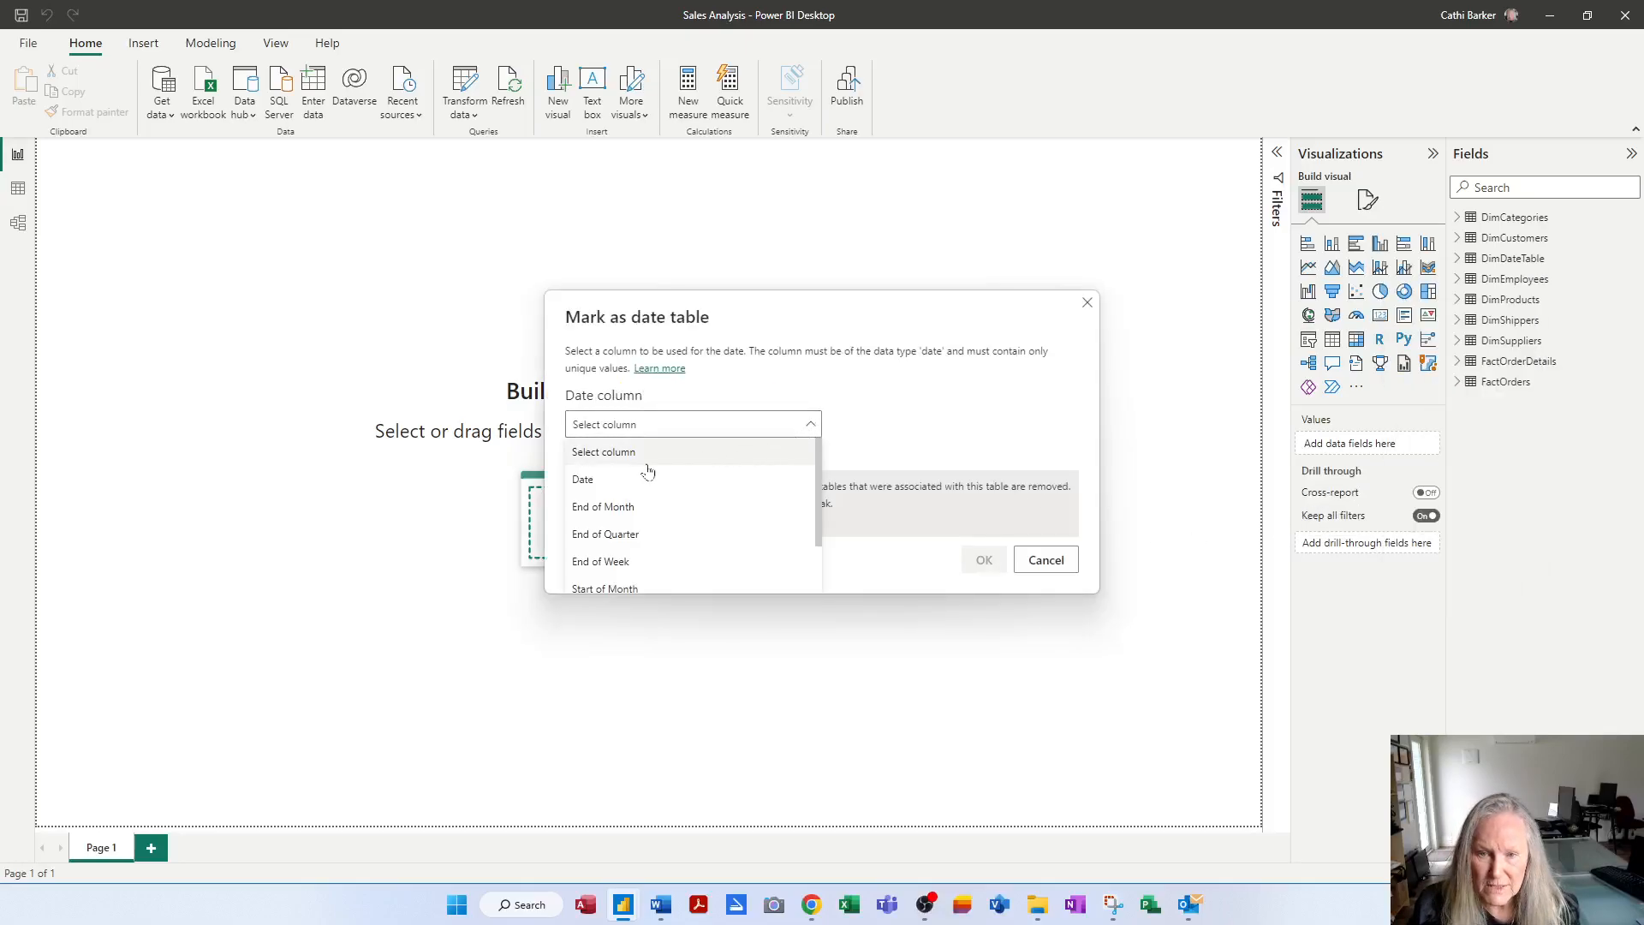
click(616, 481)
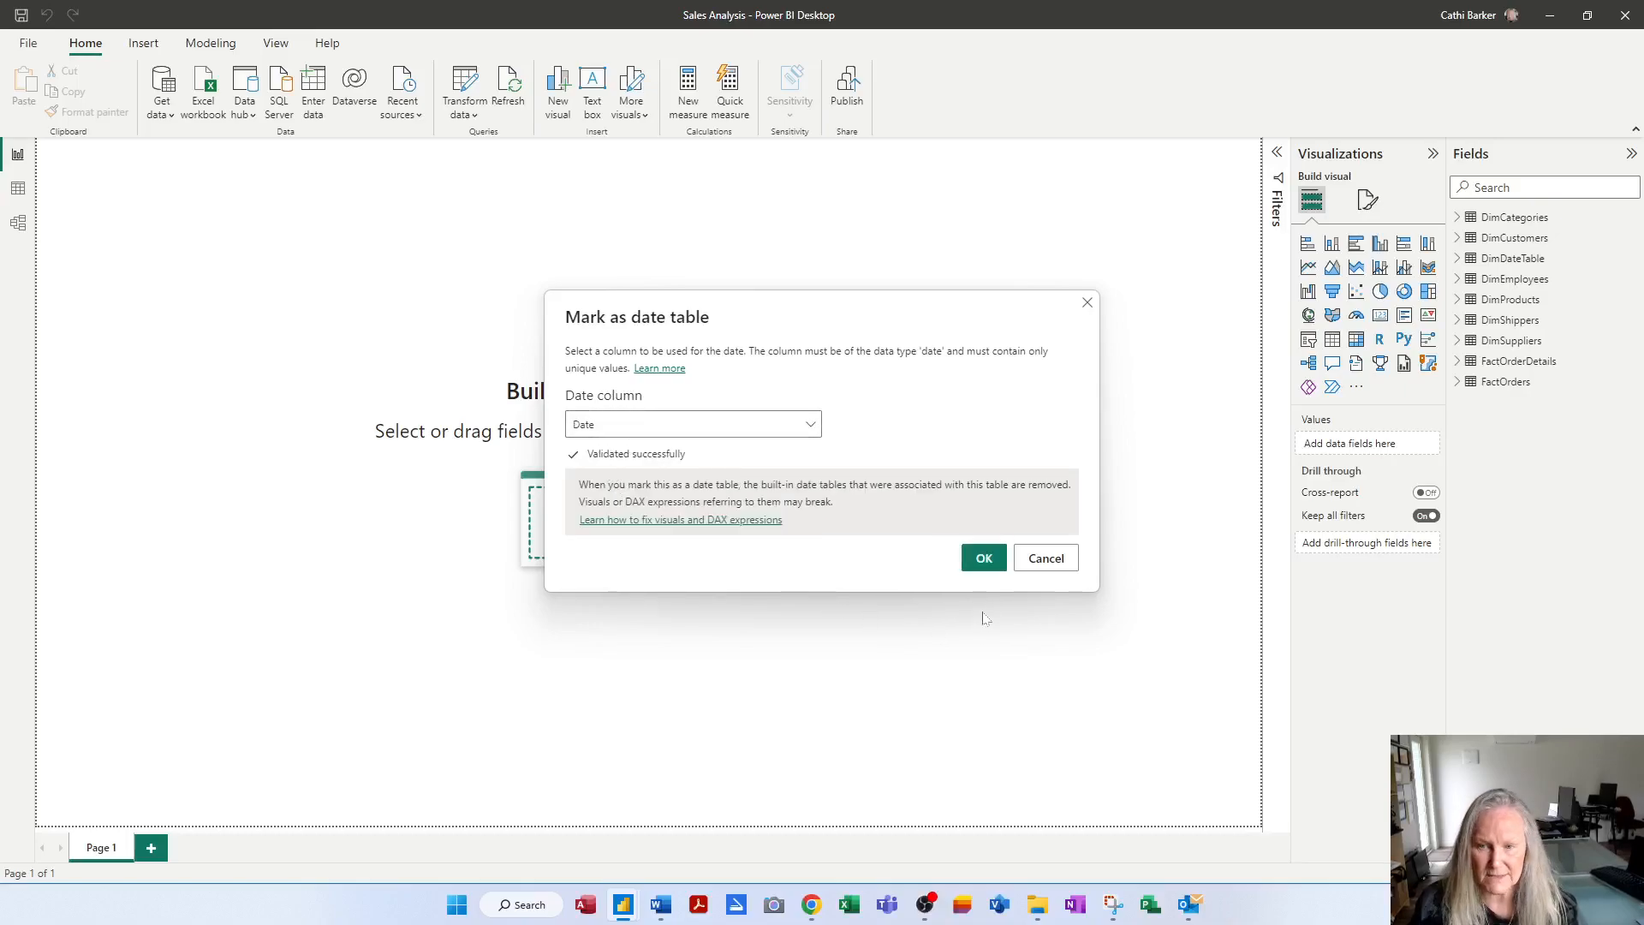
click(985, 559)
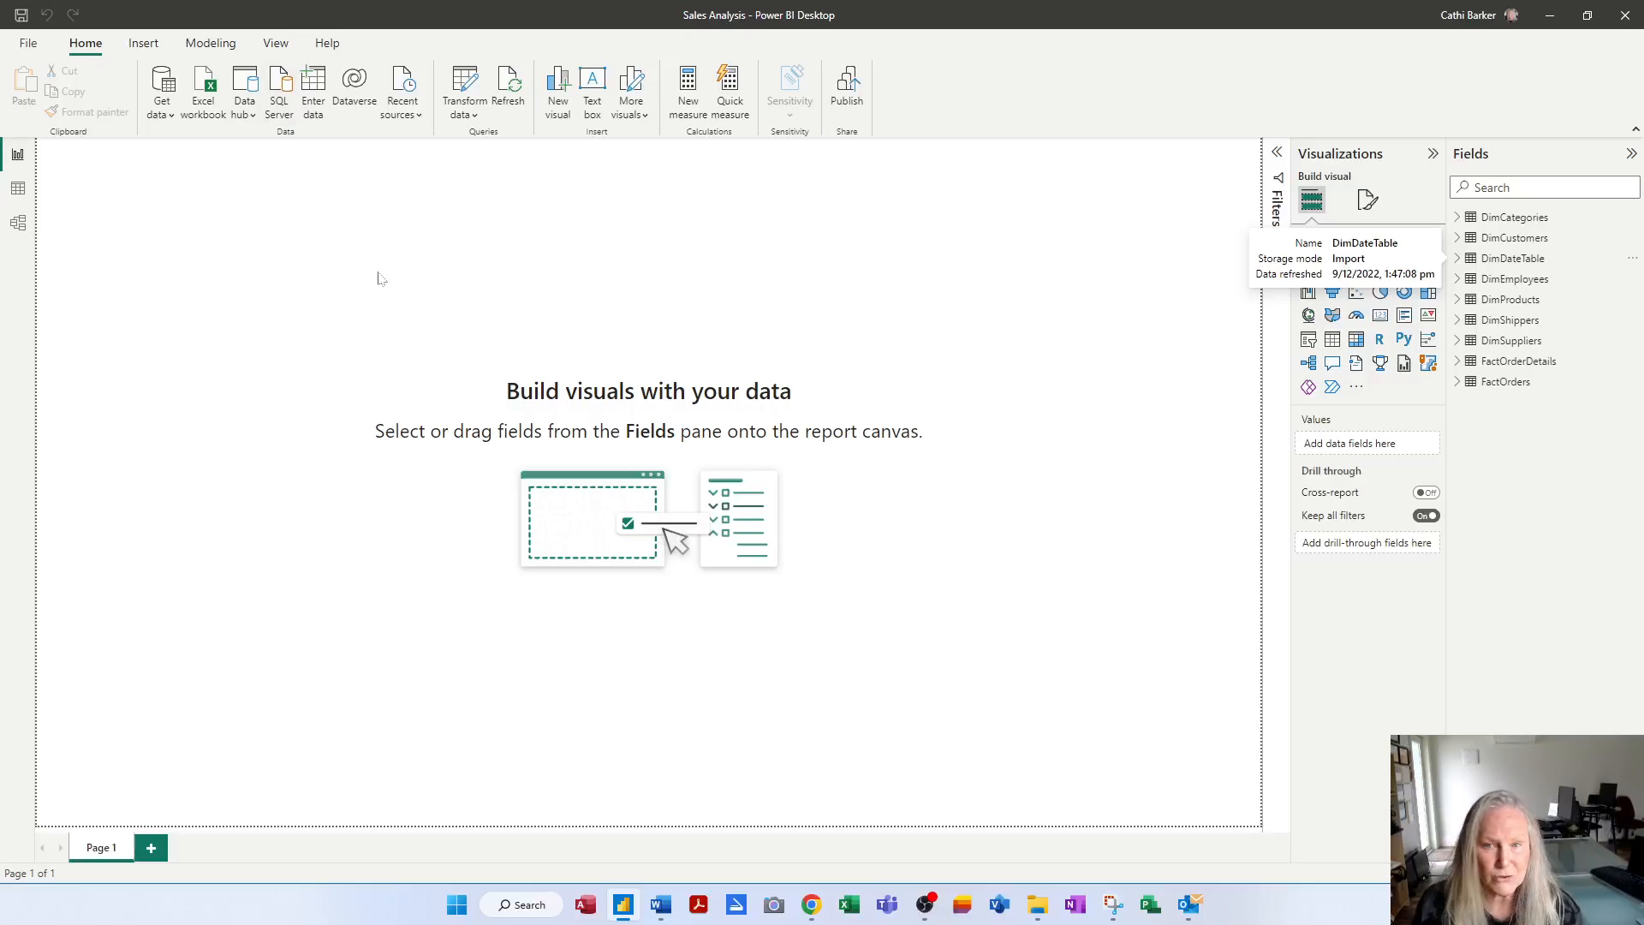
Turn off Auto date/time in the current file's Data Load options and apply the change
click(28, 42)
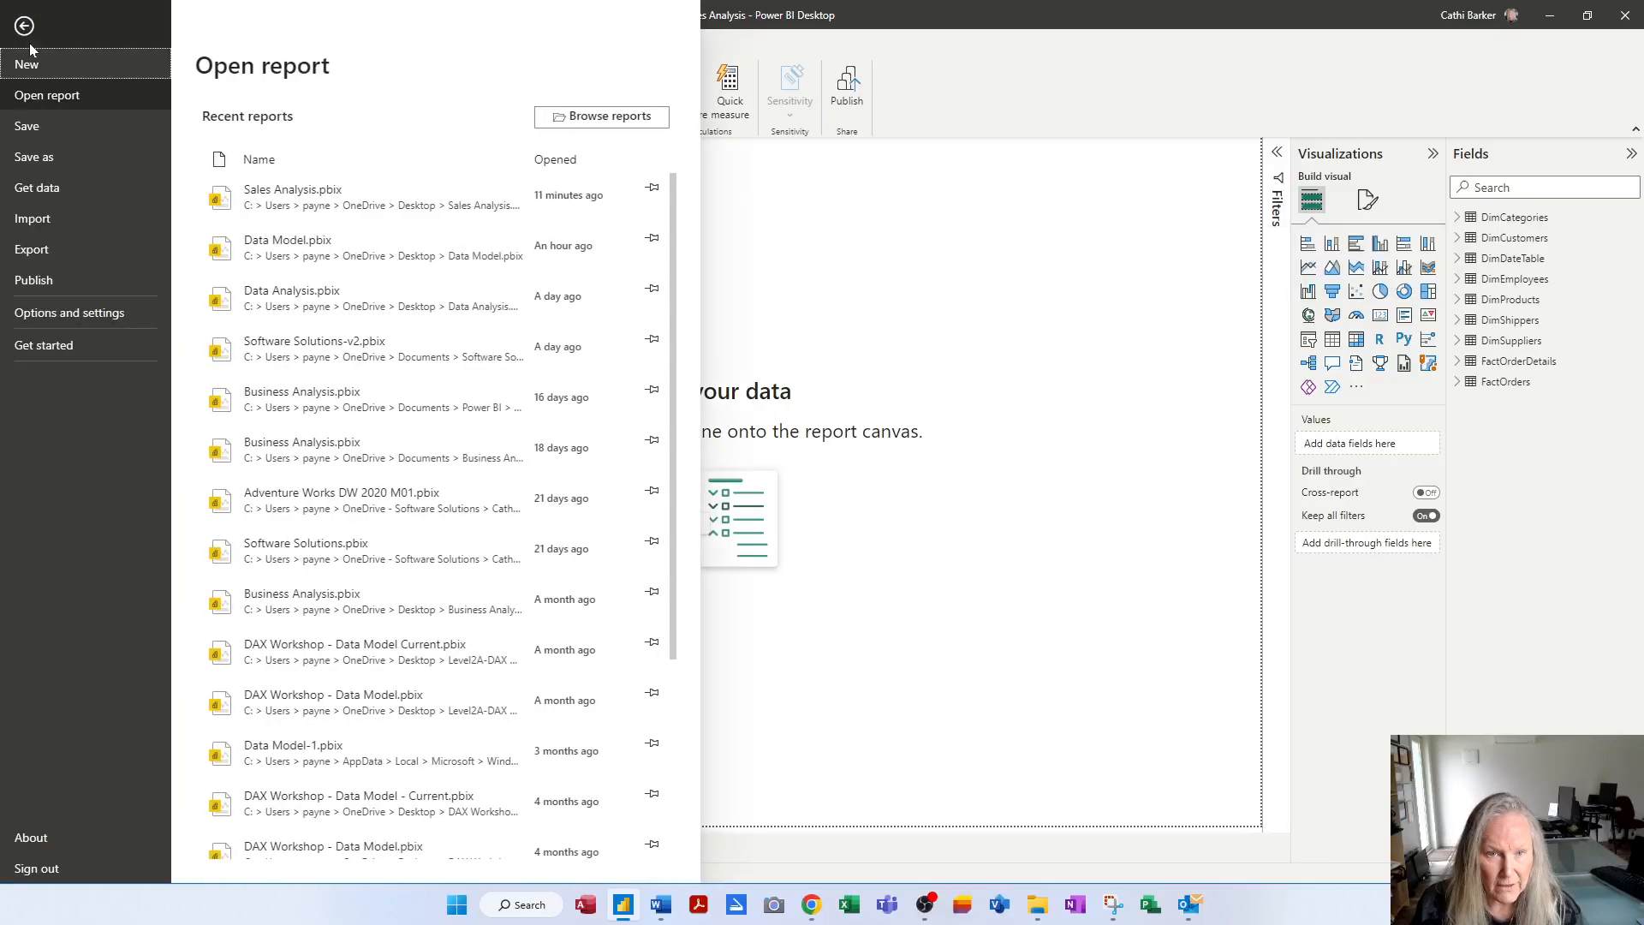
click(67, 319)
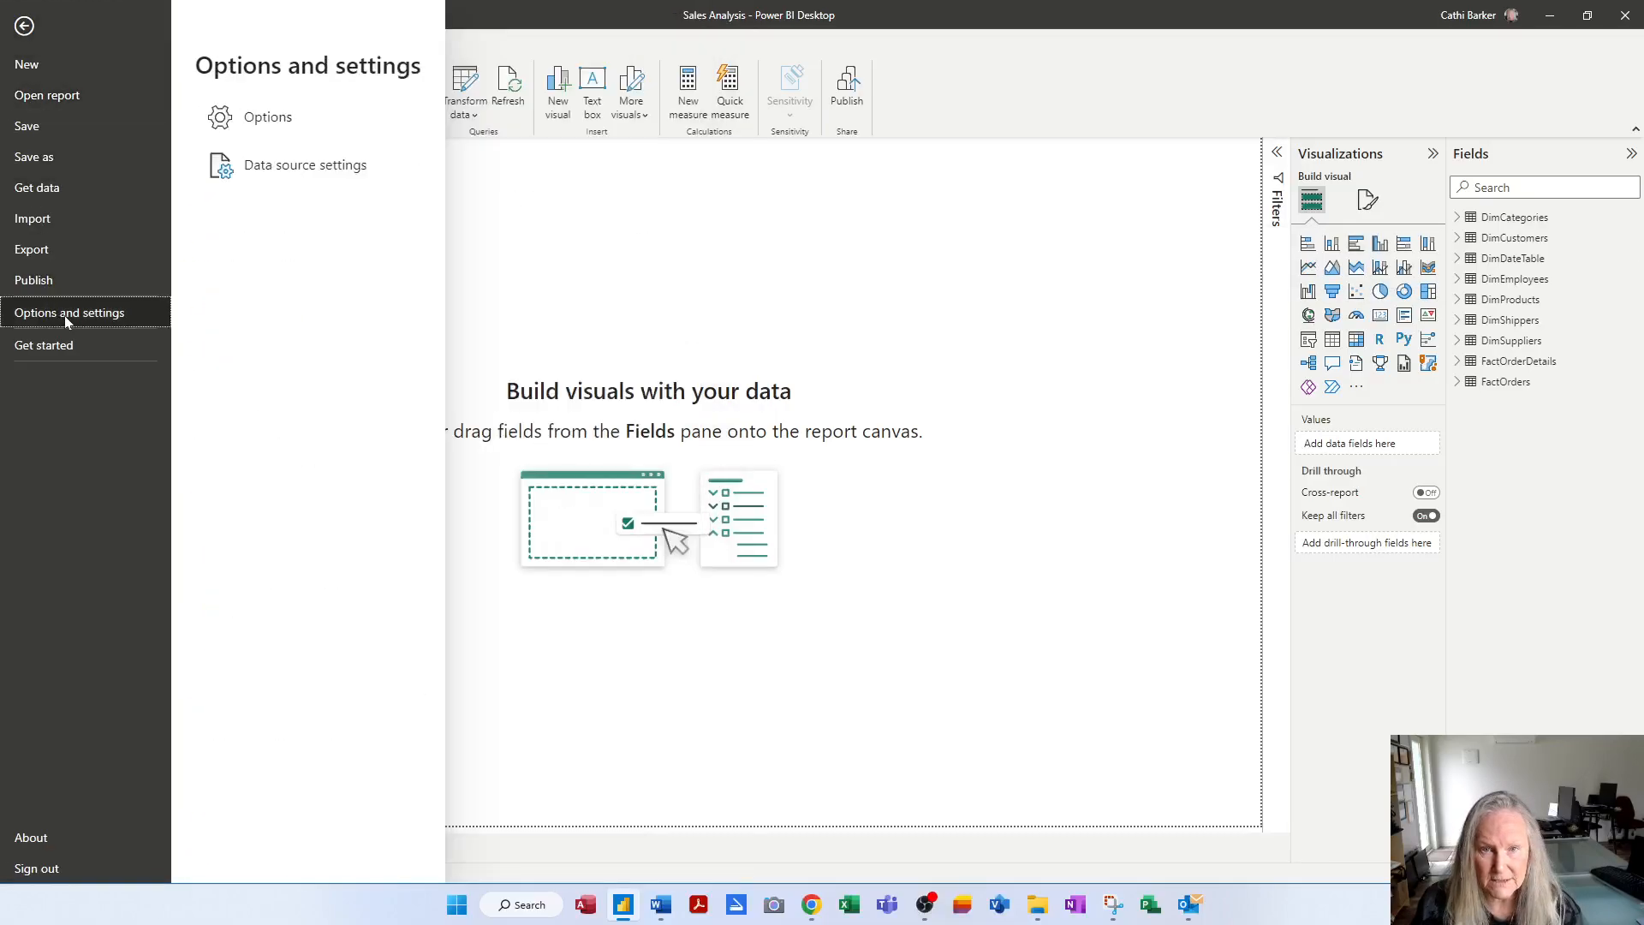
click(272, 120)
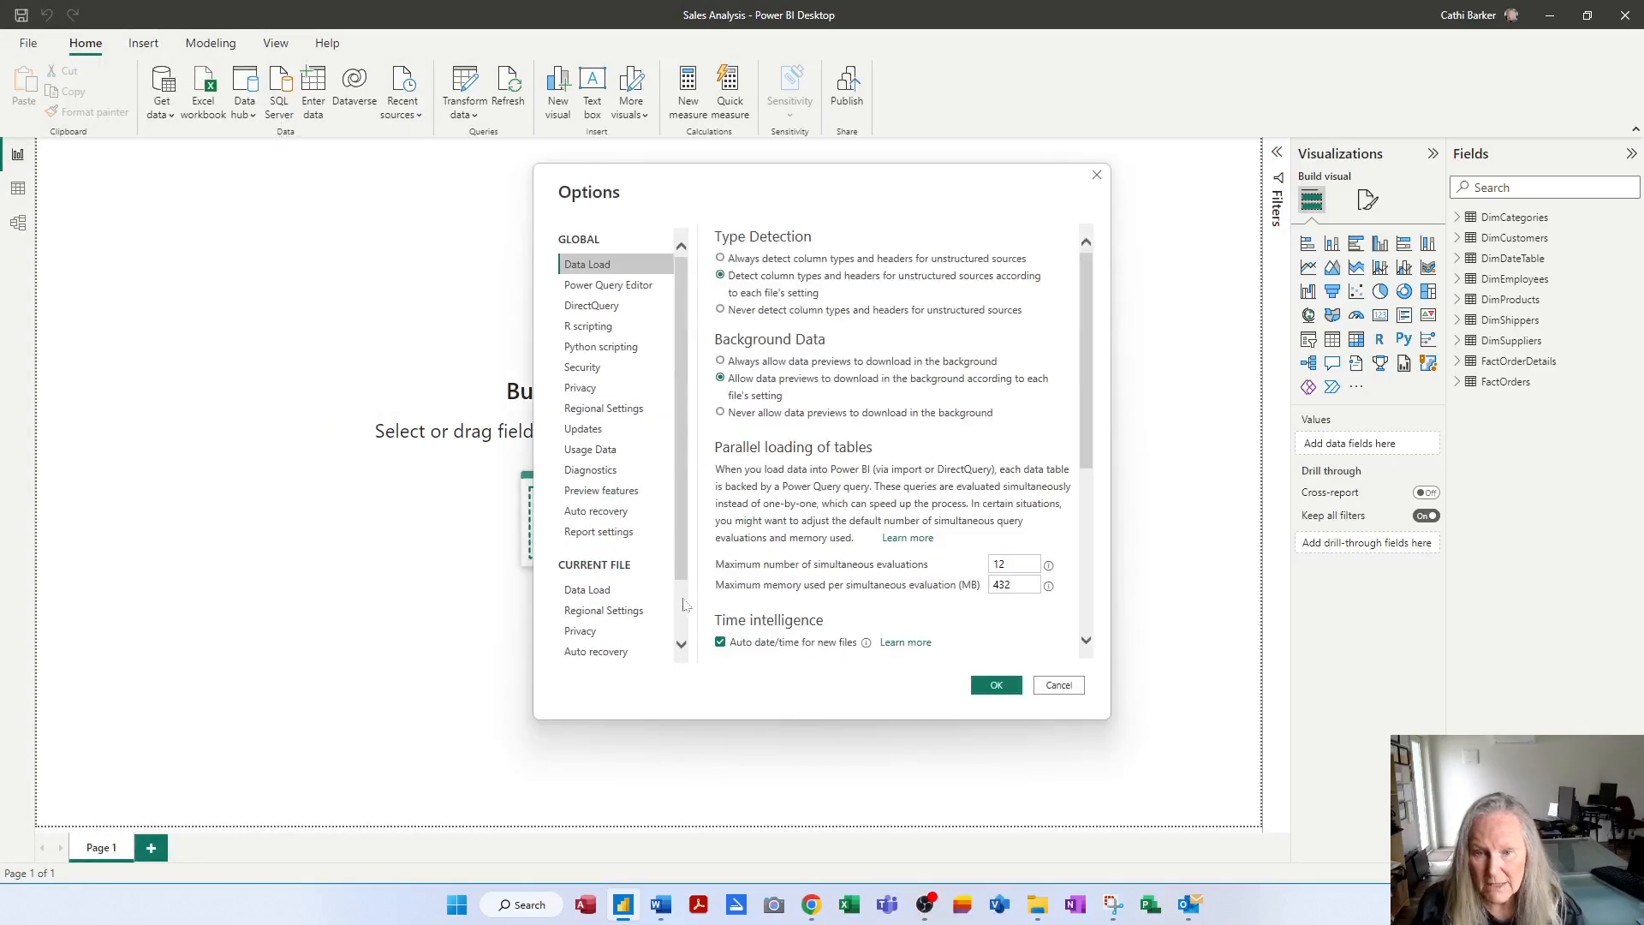
click(595, 591)
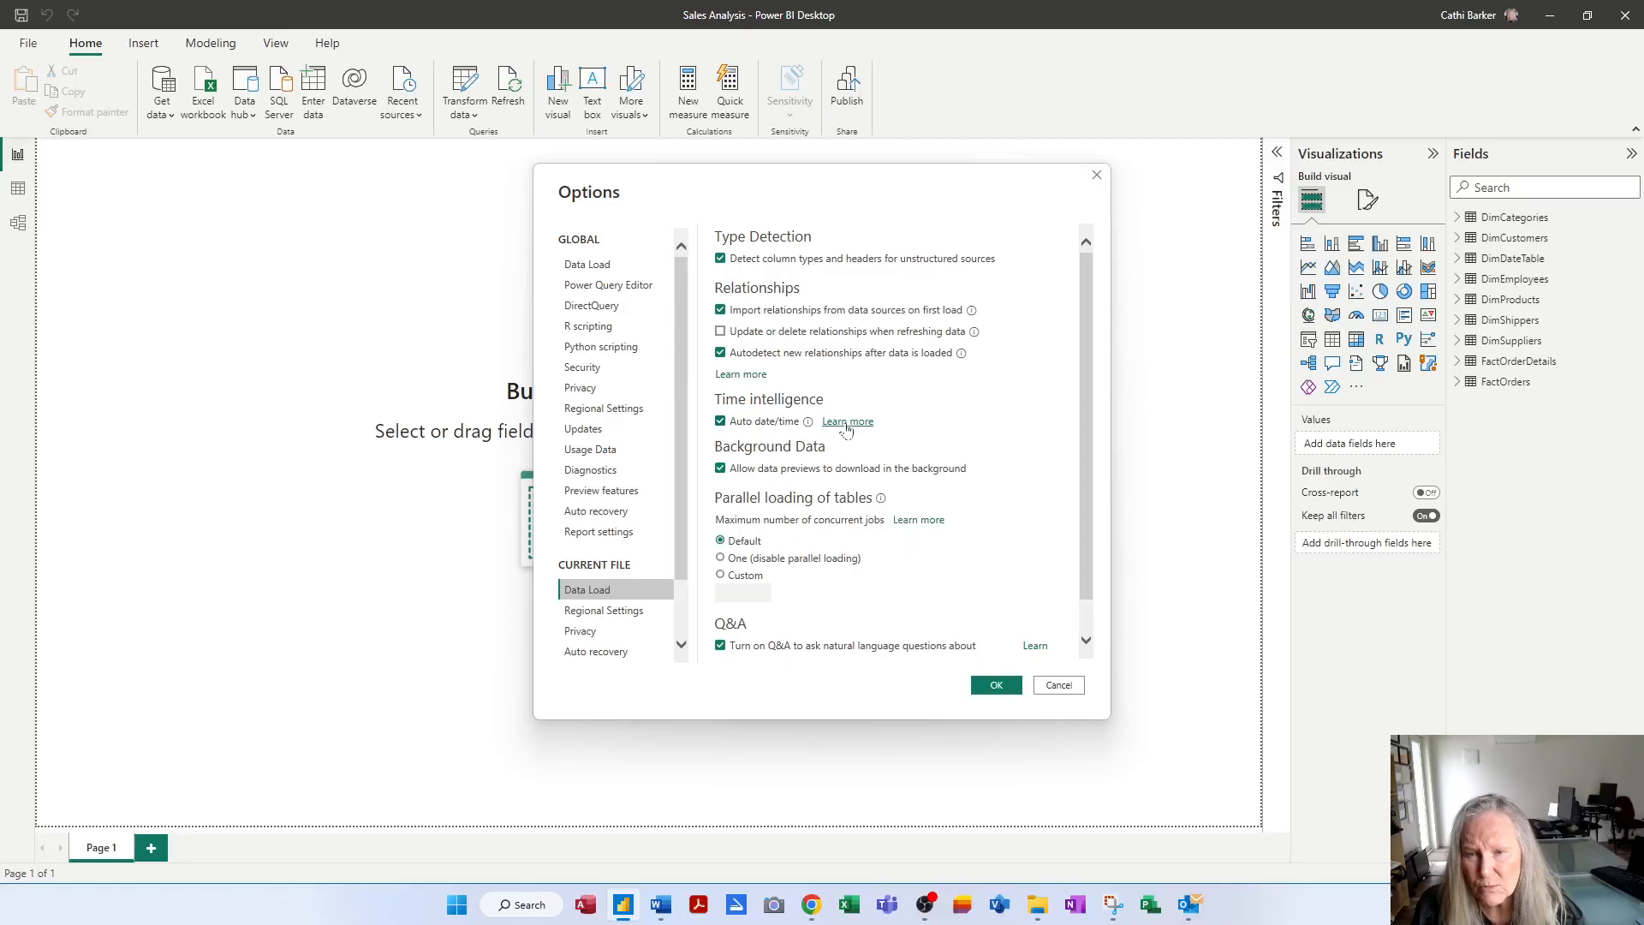
mouse_move(808, 429)
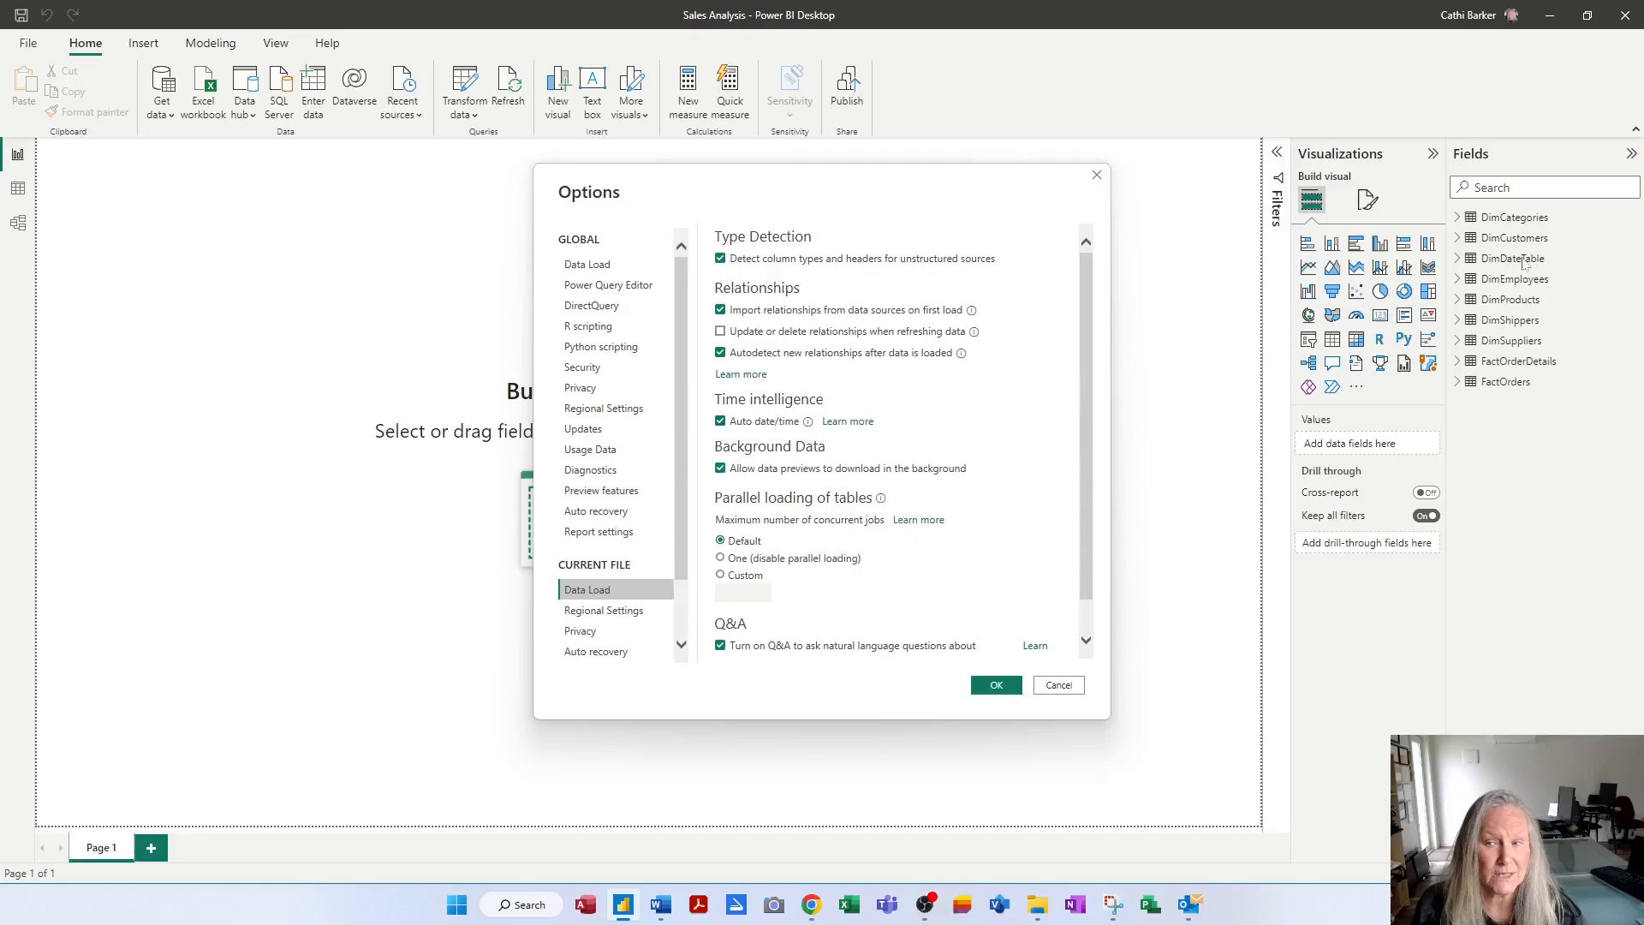
click(721, 422)
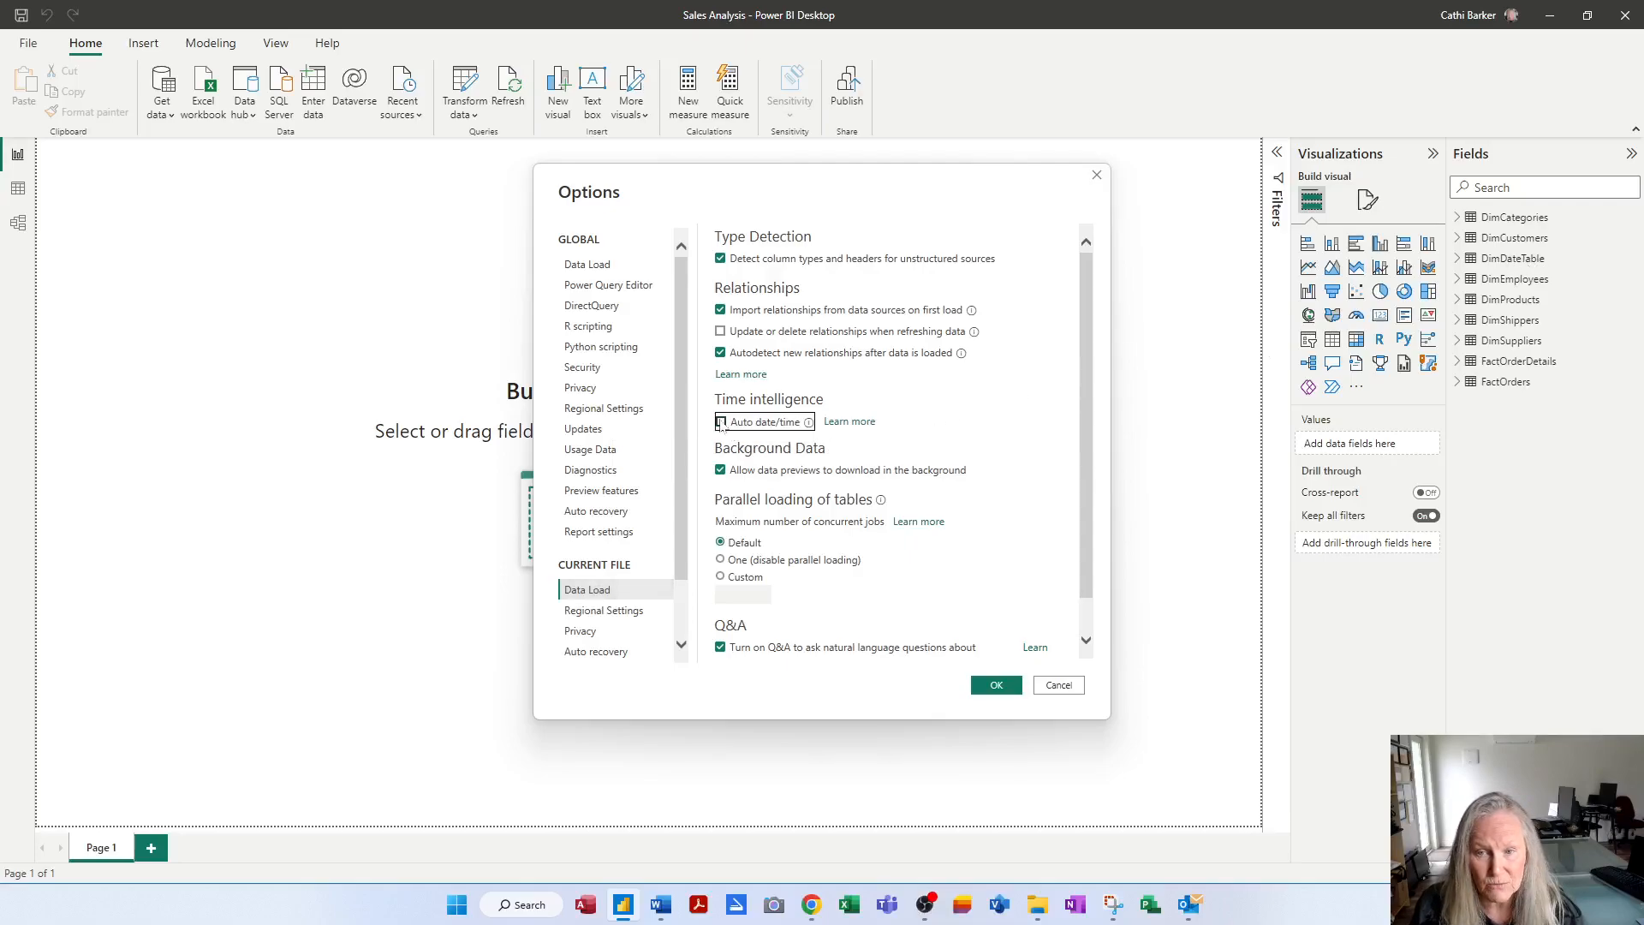
click(998, 687)
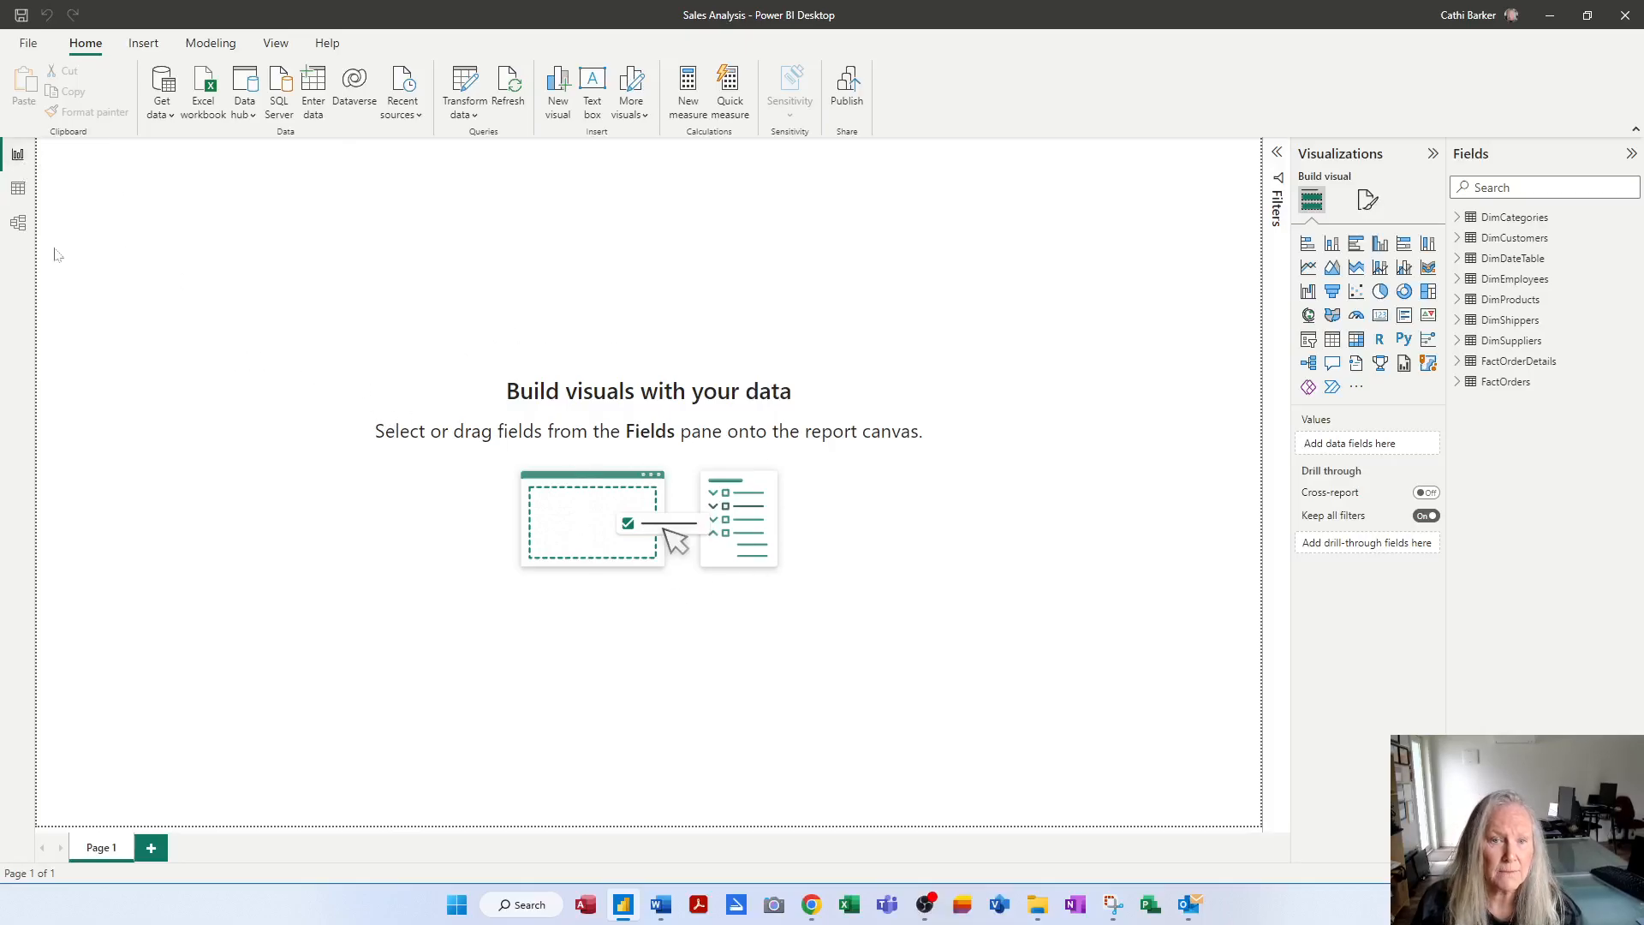
In the model diagram, shift DimProducts aside and place DimDateTable between DimEmployees and DimProducts
click(18, 226)
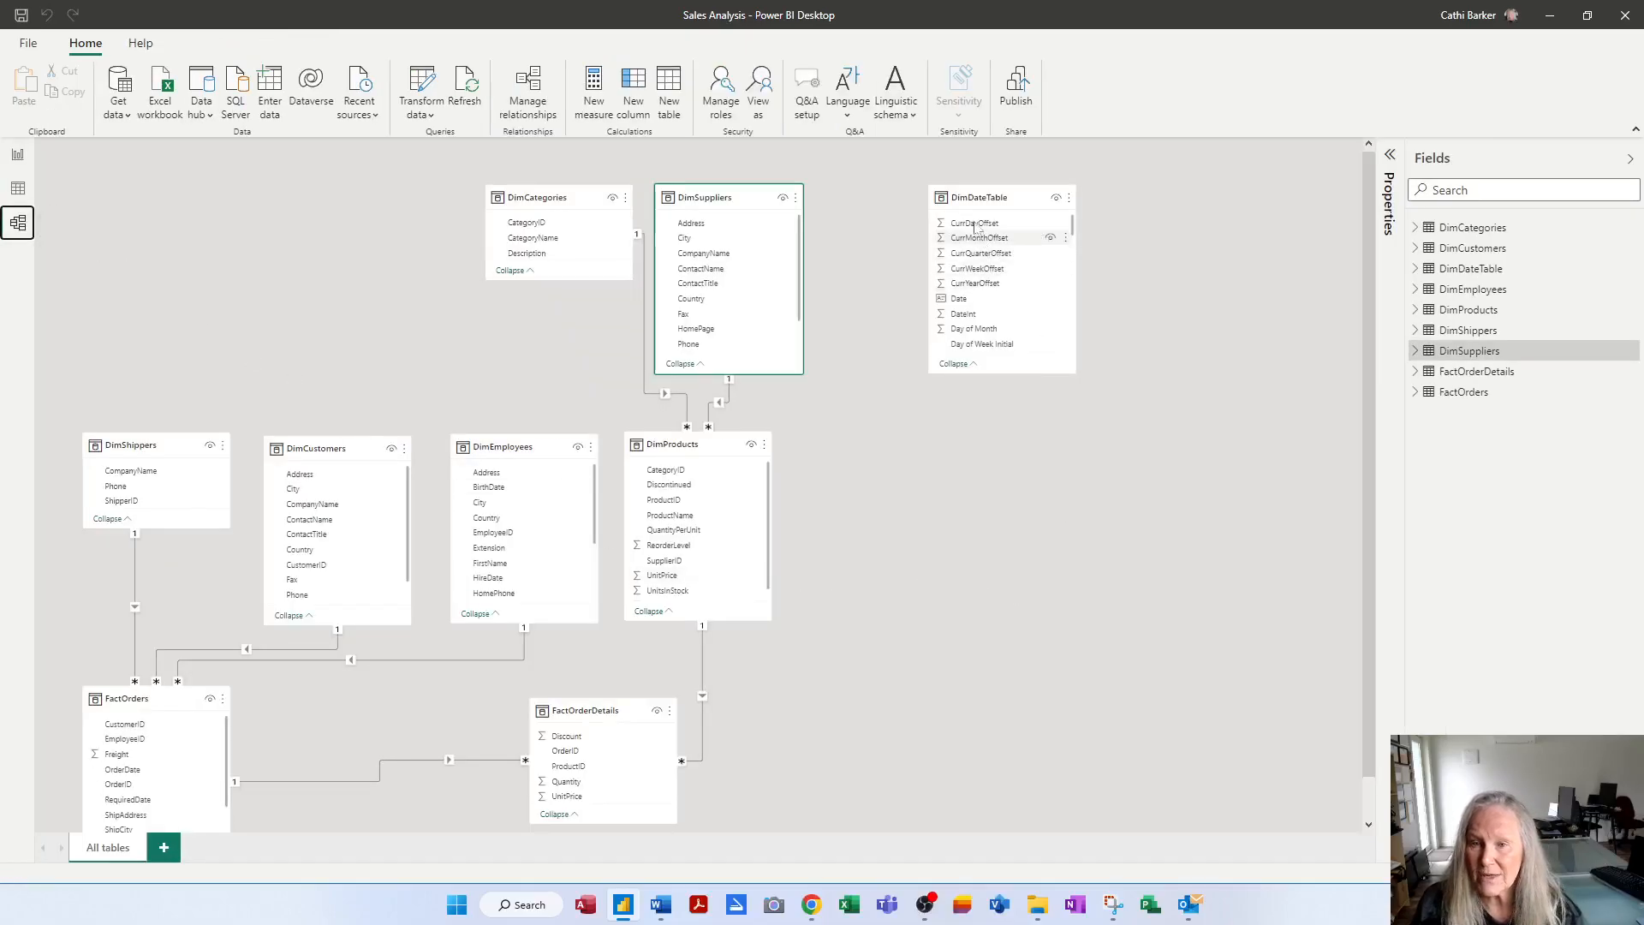
drag(694, 443, 849, 443)
drag(986, 198, 687, 445)
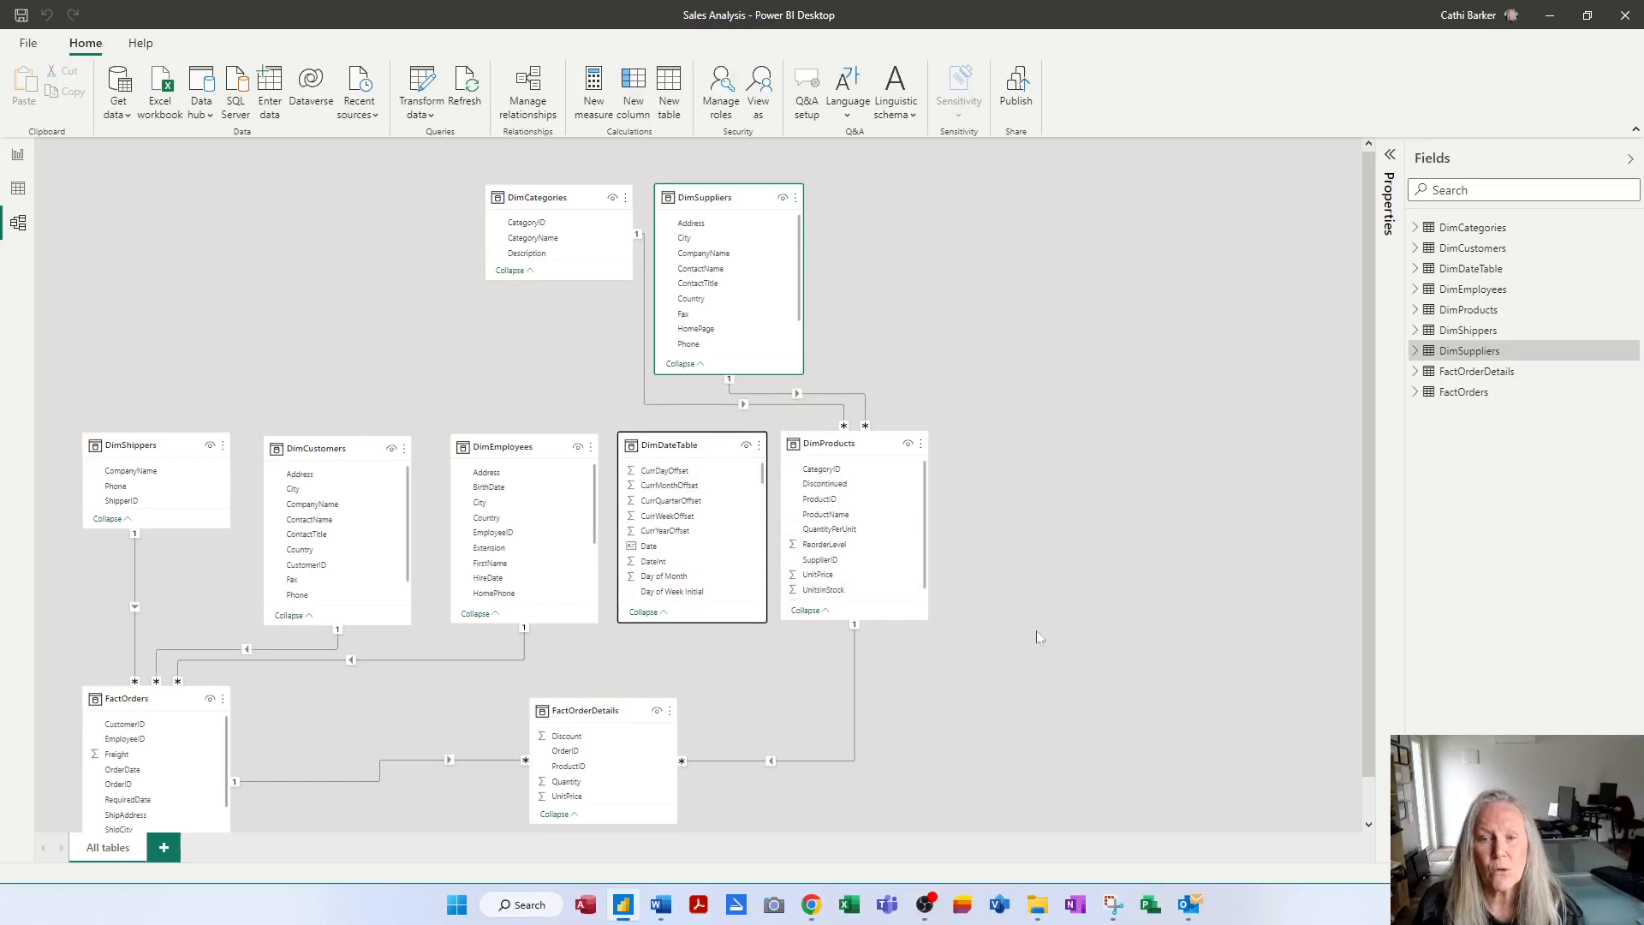
Create a relationship between OrderDate in FactOrders and Date in DimDateTable, and save the report file
scroll(1039, 626, down, 1)
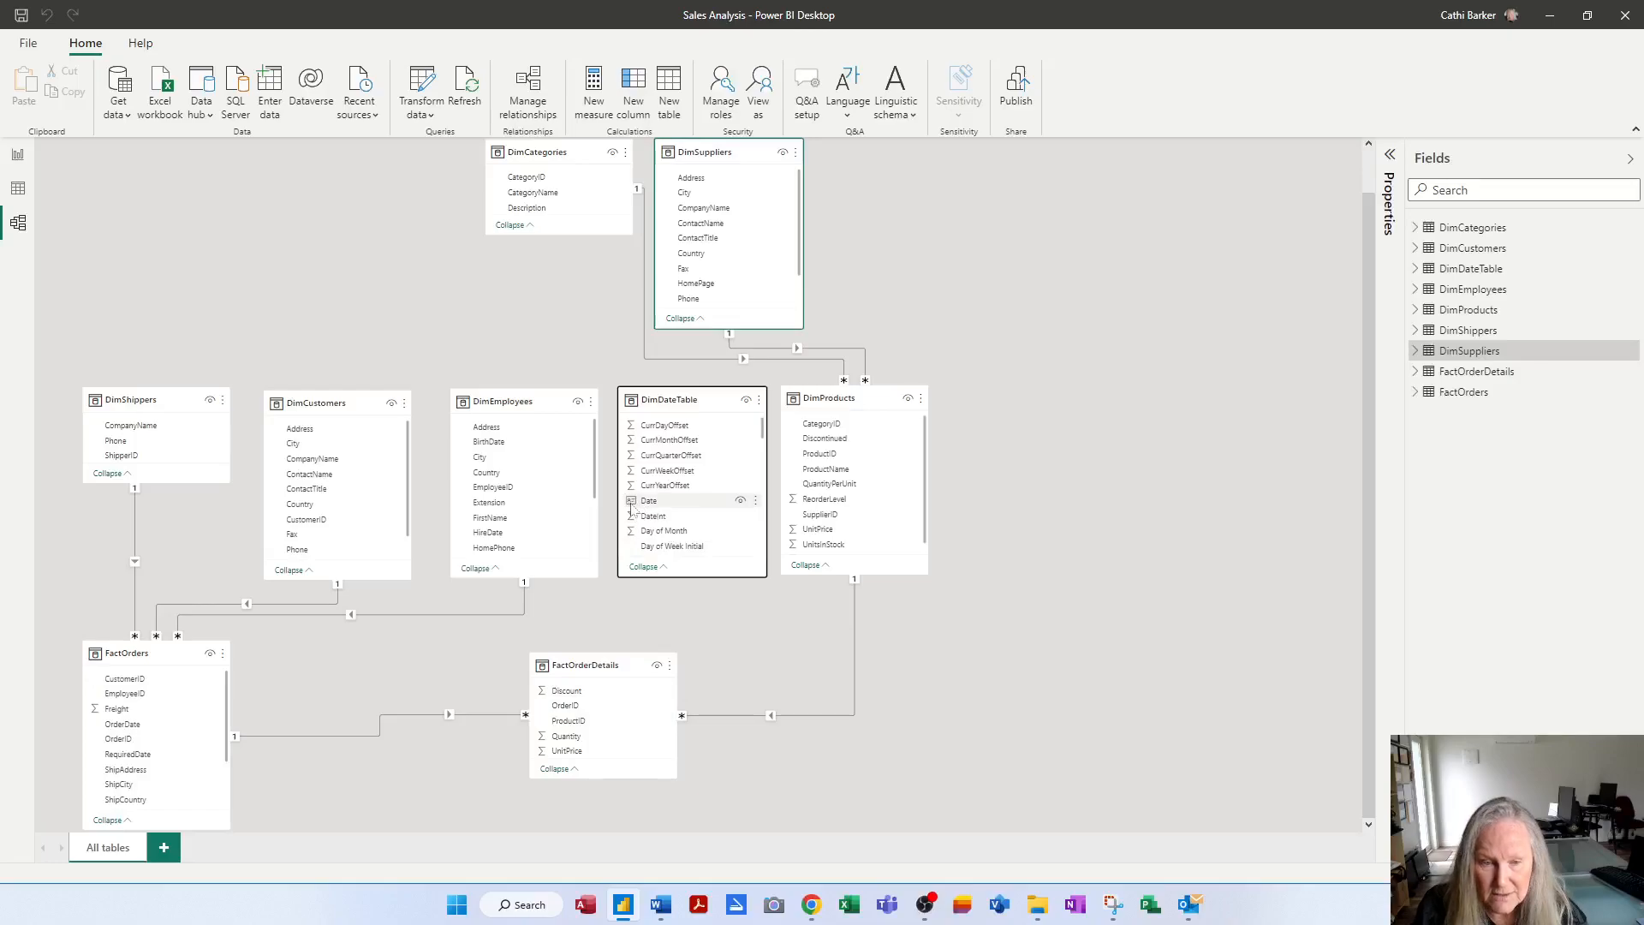
scroll(169, 728, down, 3)
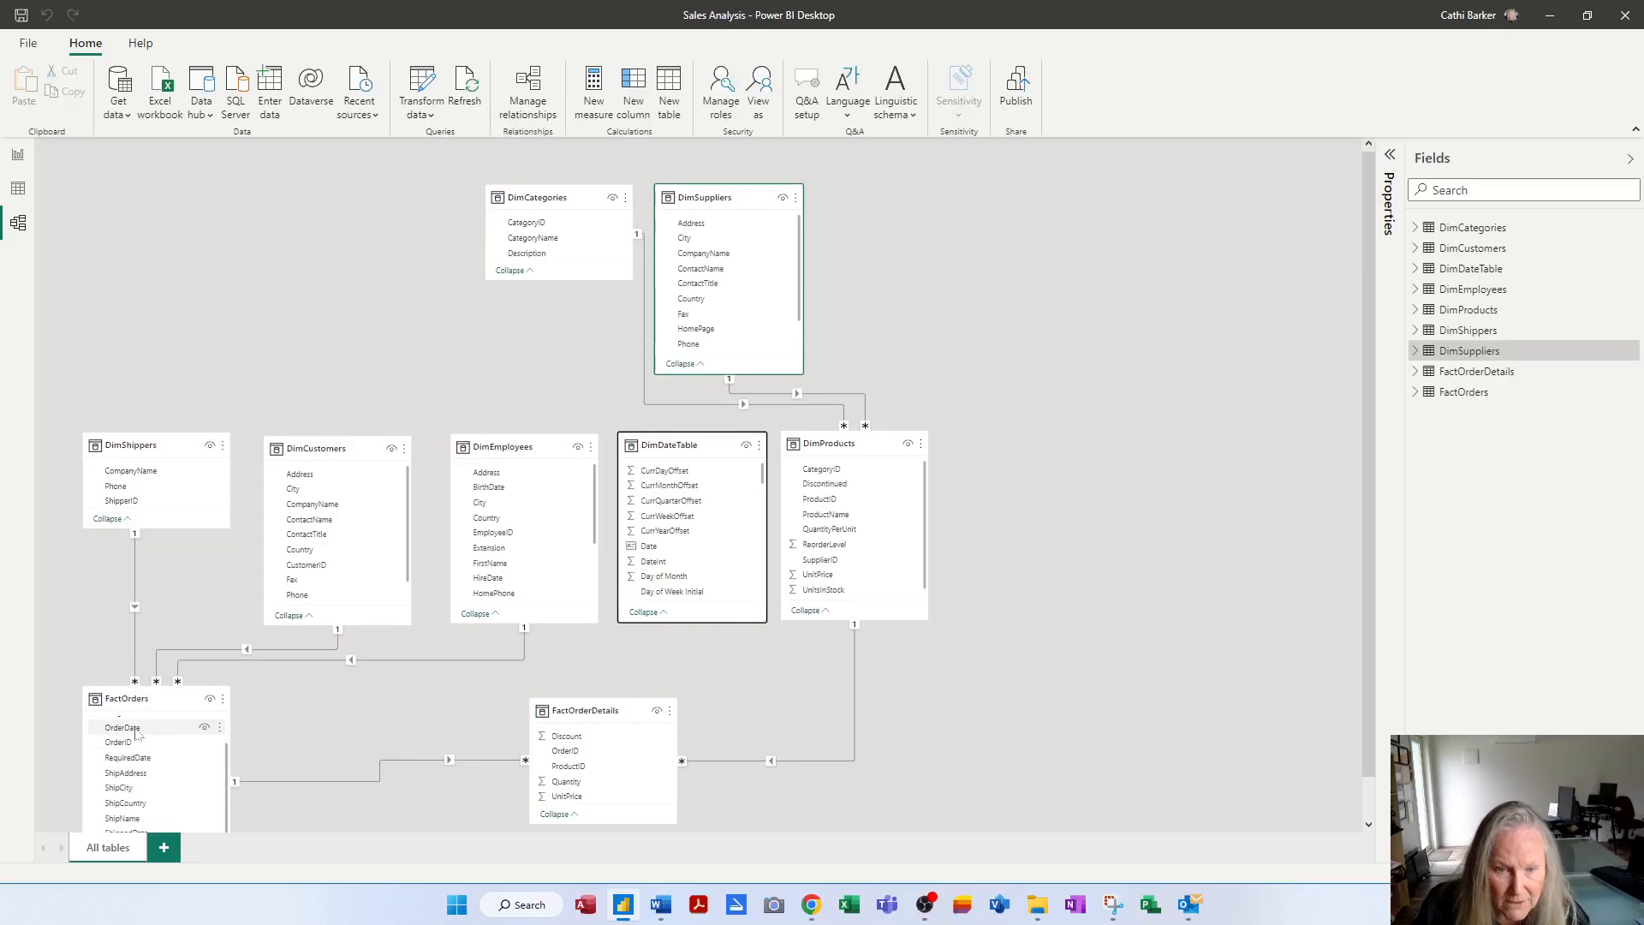
drag(134, 733, 150, 778)
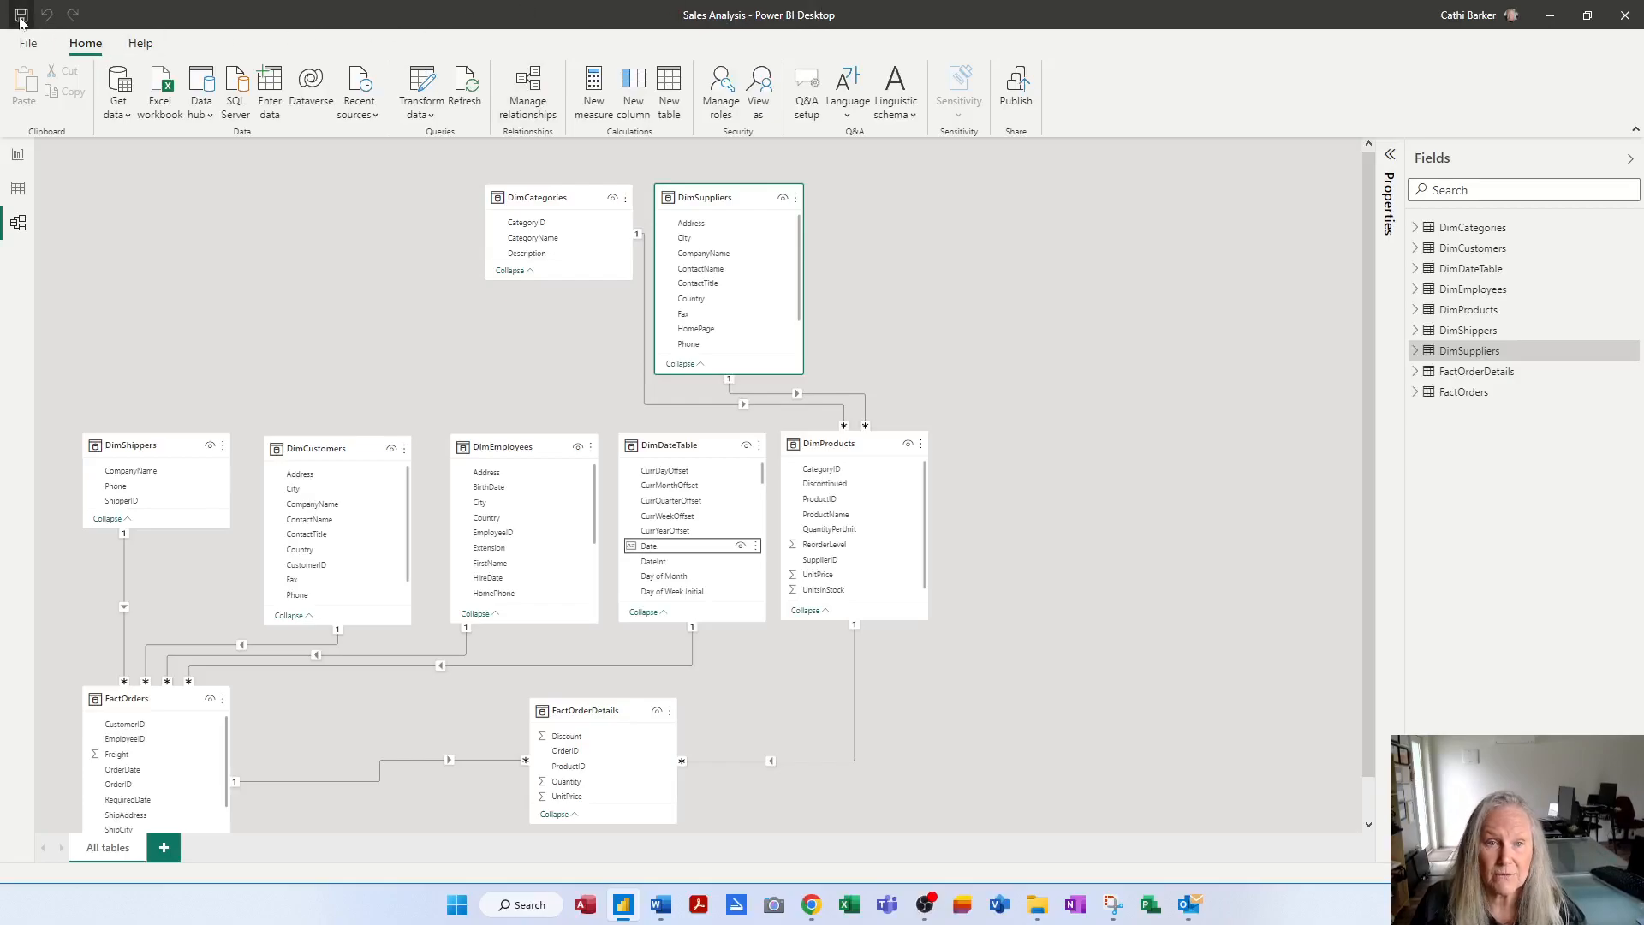
click(21, 17)
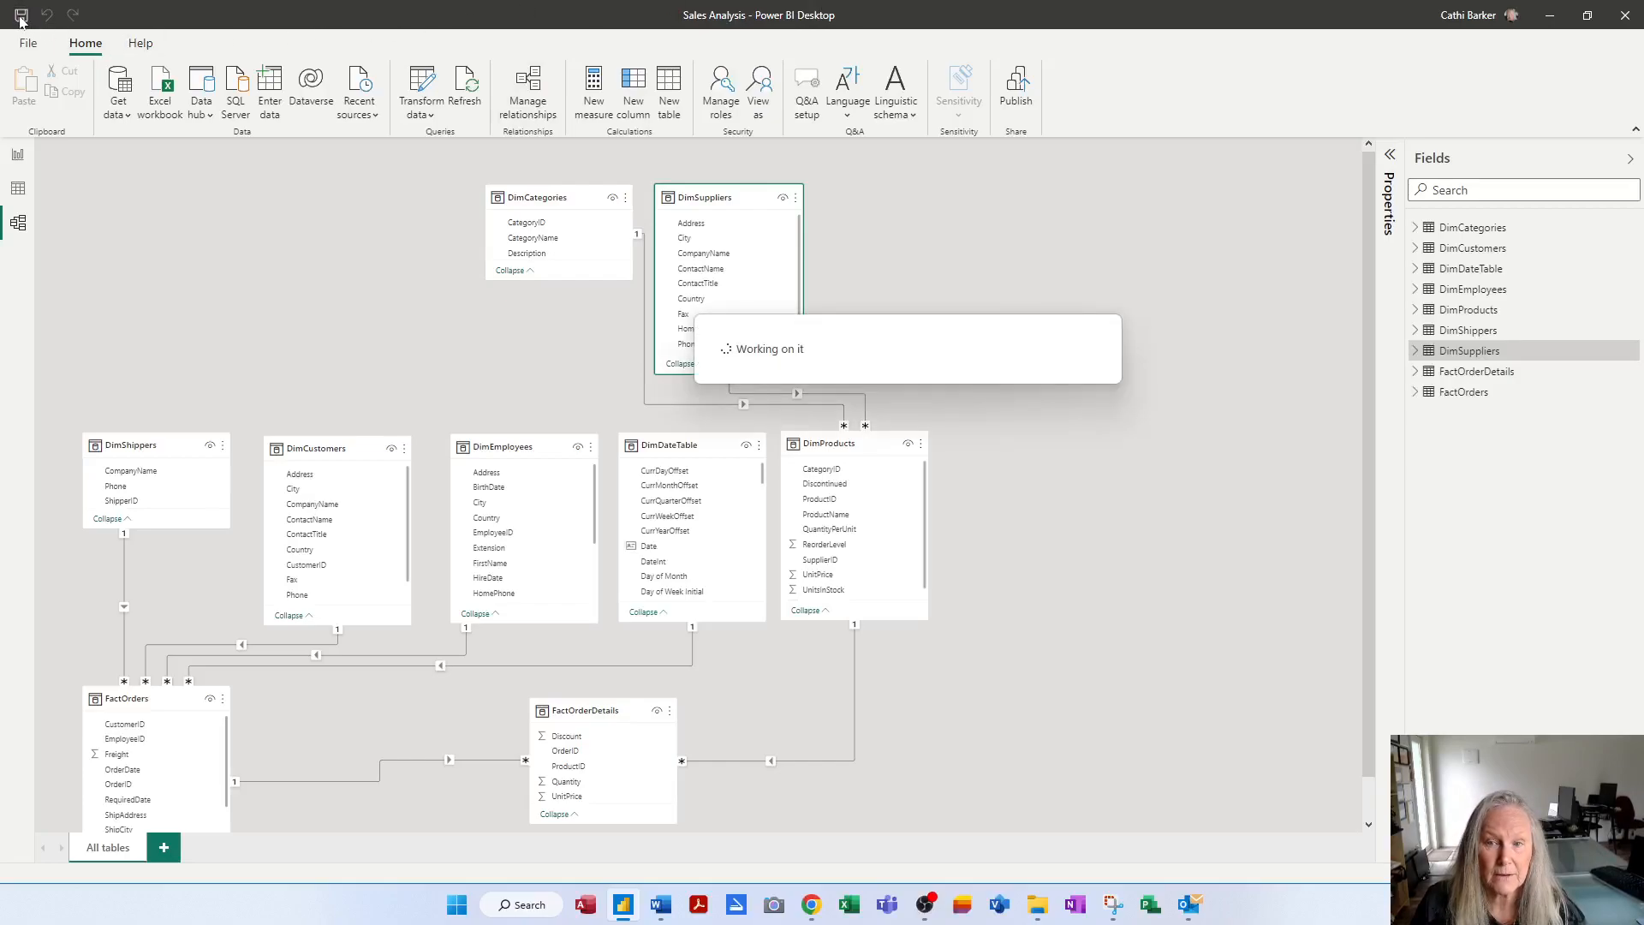